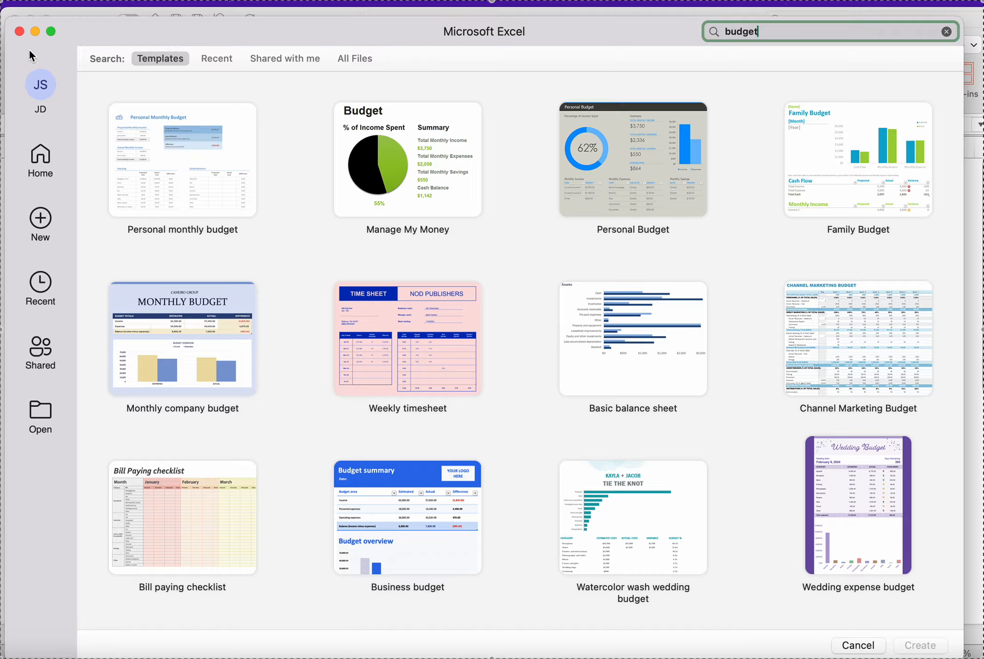
Step: Review the budget template's summary, income, expenses and savings sections on the February sheet
left_click(20, 32)
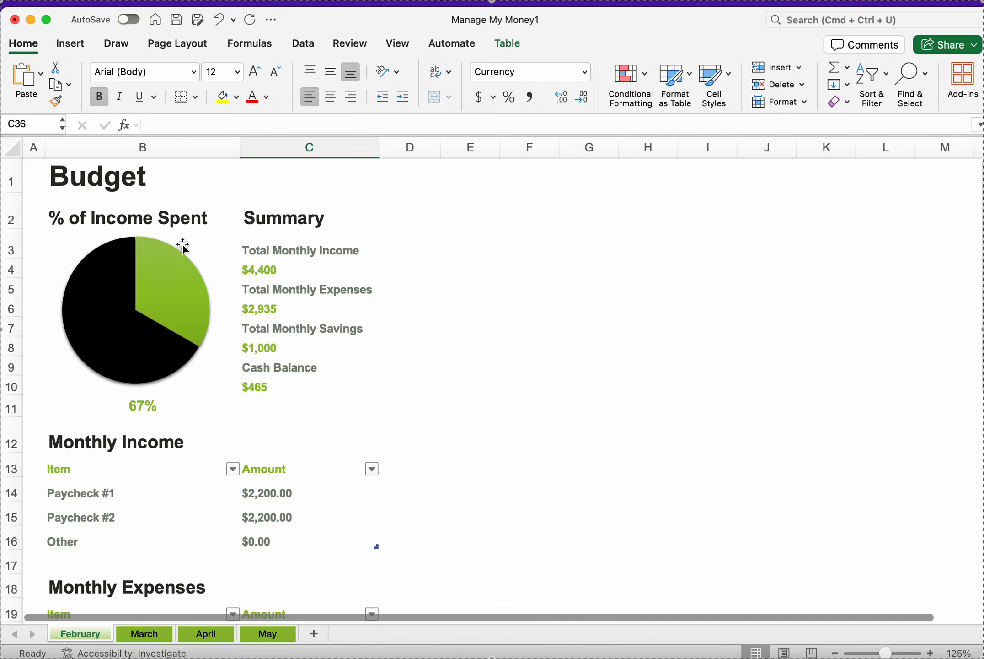
scroll(183, 246, "down", 2)
scroll(183, 245, "up", 2)
left_click_drag(35, 171, 391, 413)
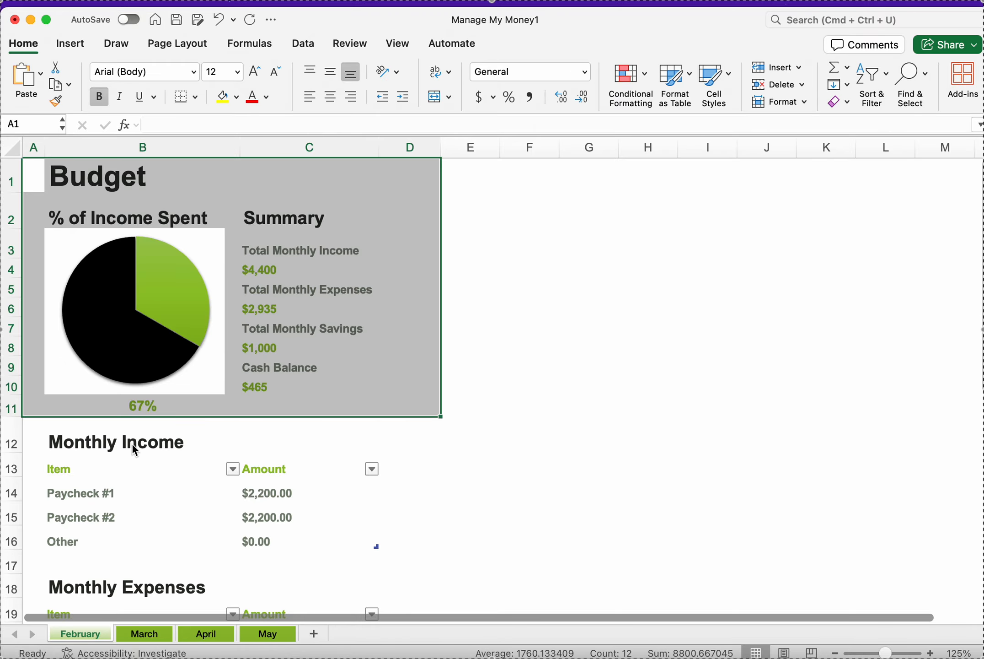
scroll(111, 434, "down", 2)
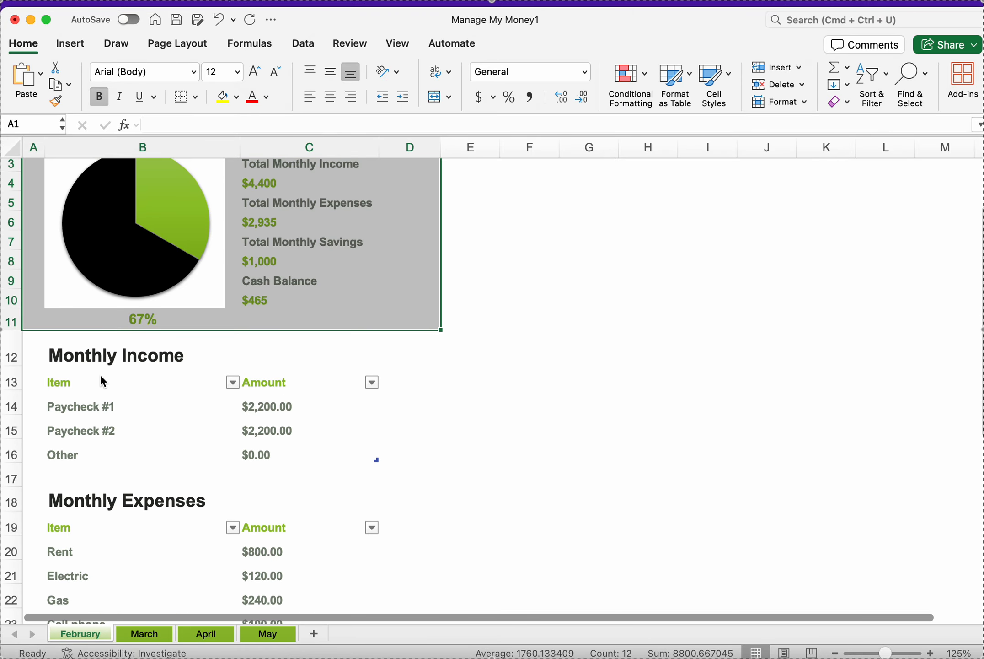
scroll(101, 378, "down", 4)
scroll(92, 370, "down", 3)
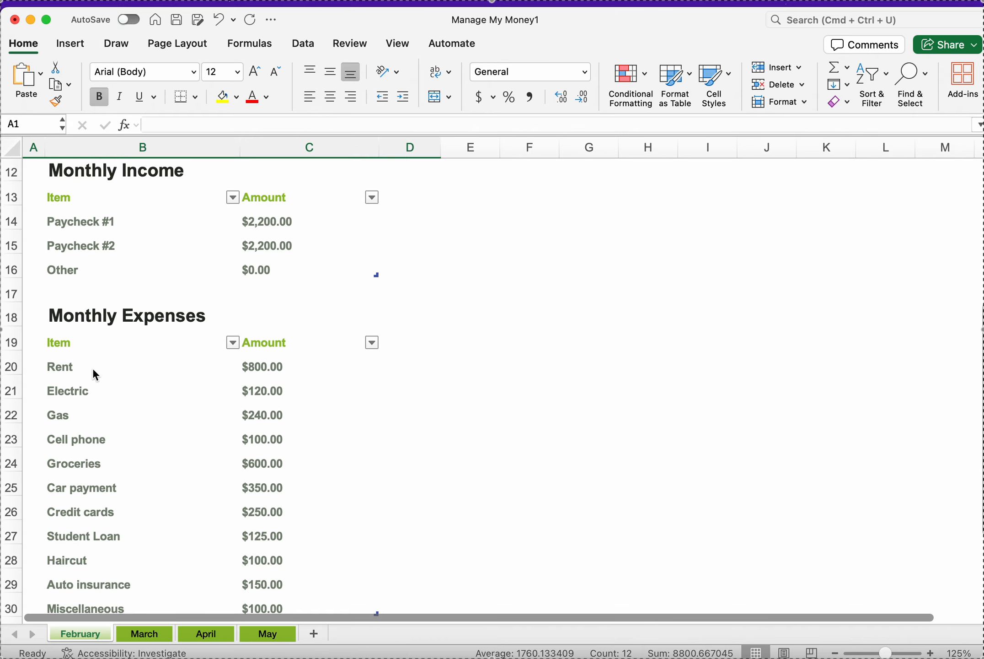
scroll(93, 371, "down", 1)
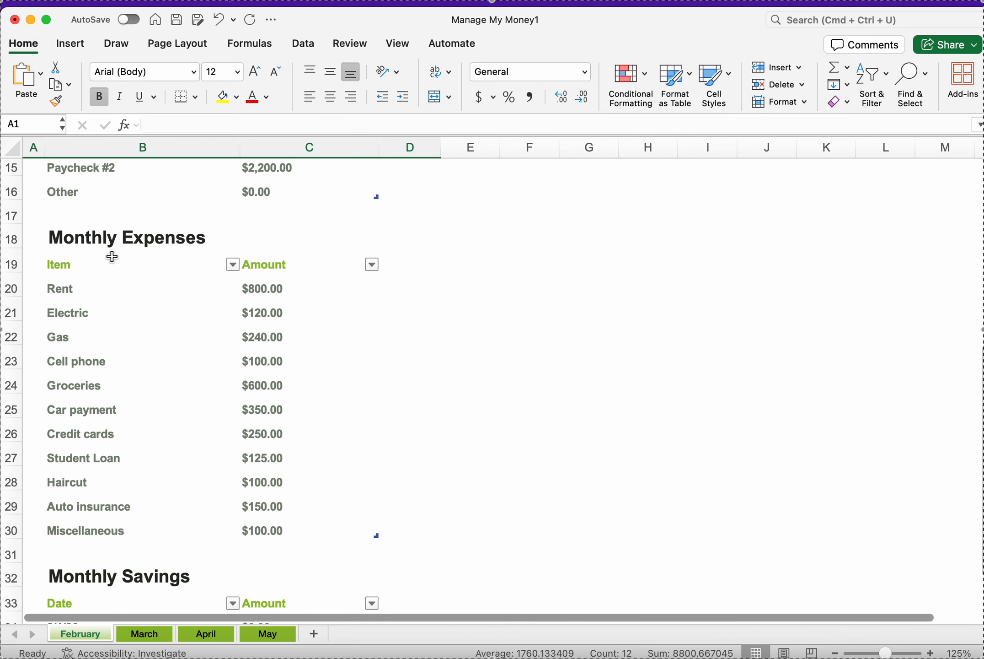
scroll(80, 461, "down", 3)
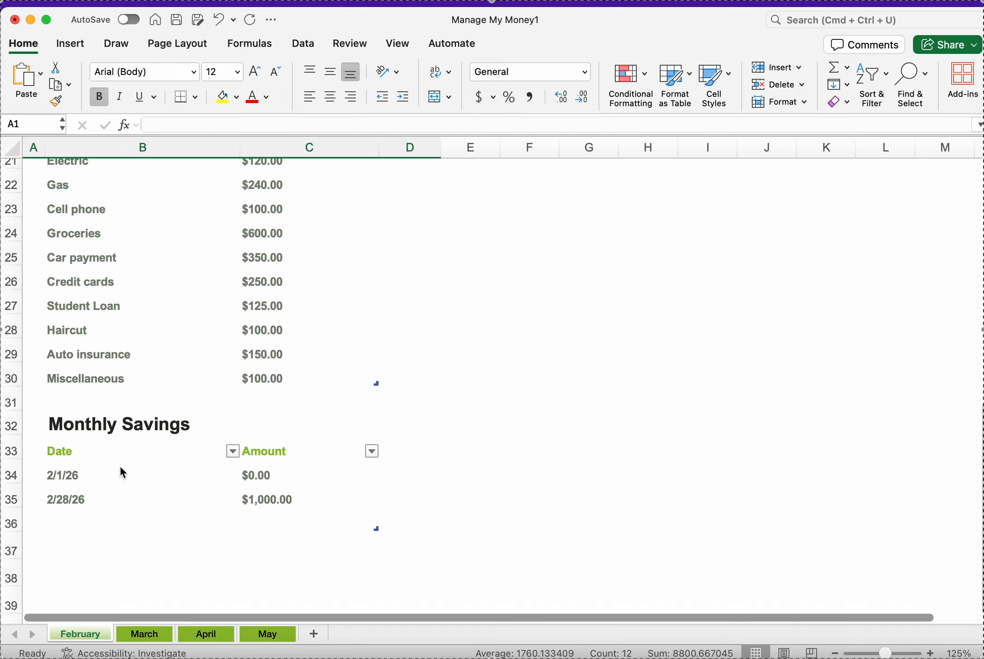
scroll(121, 469, "up", 10)
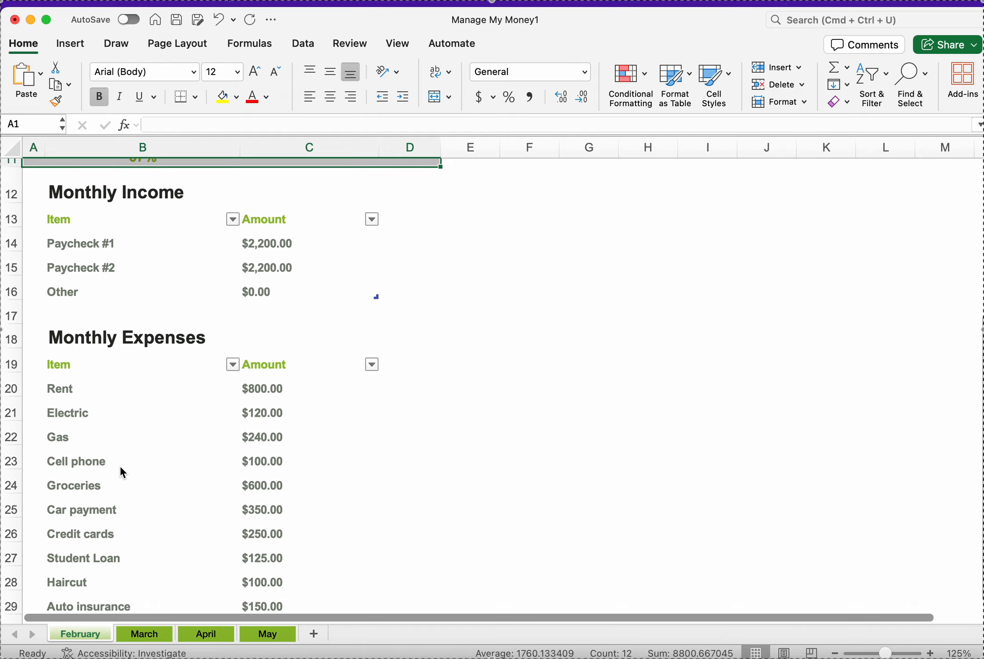
scroll(121, 470, "down", 3)
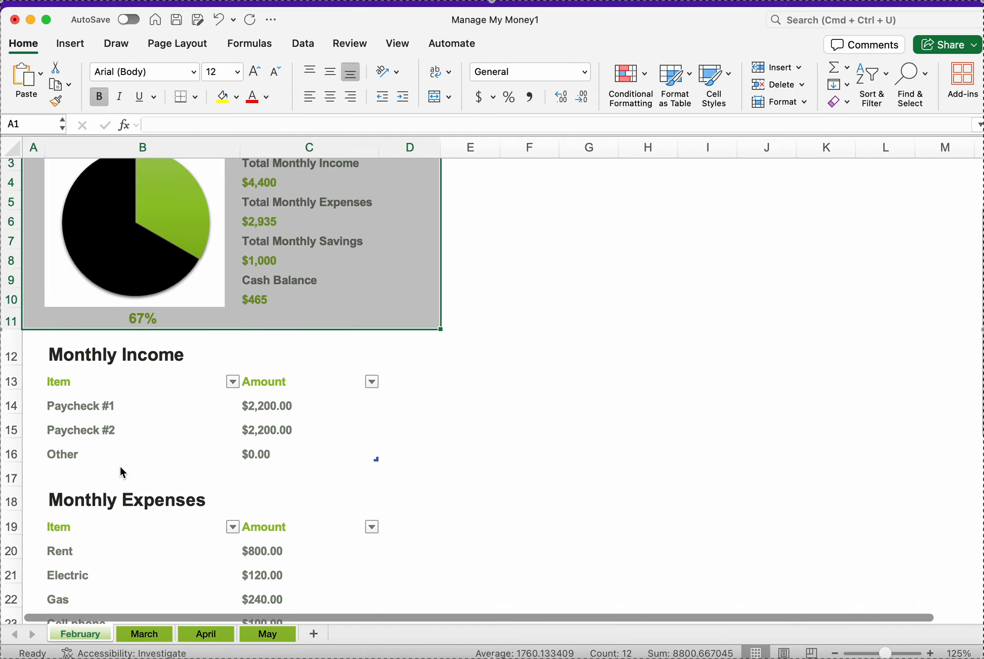
scroll(120, 470, "up", 3)
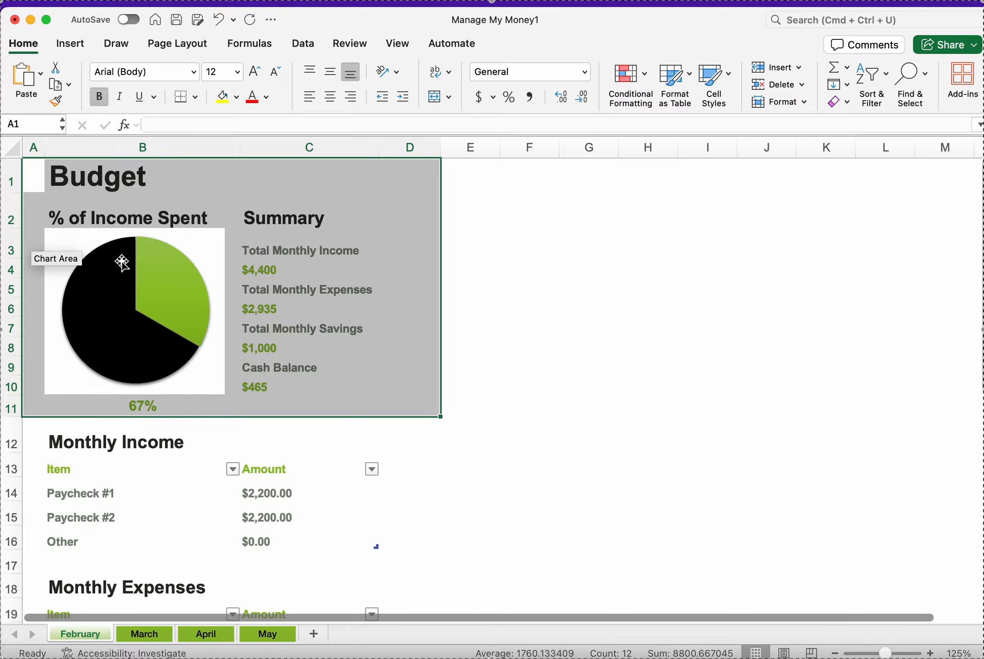
Step: Inspect the formulas behind the percentage-of-income-spent cell, the pie chart and the Total Monthly Income summary
mouse_move(140, 302)
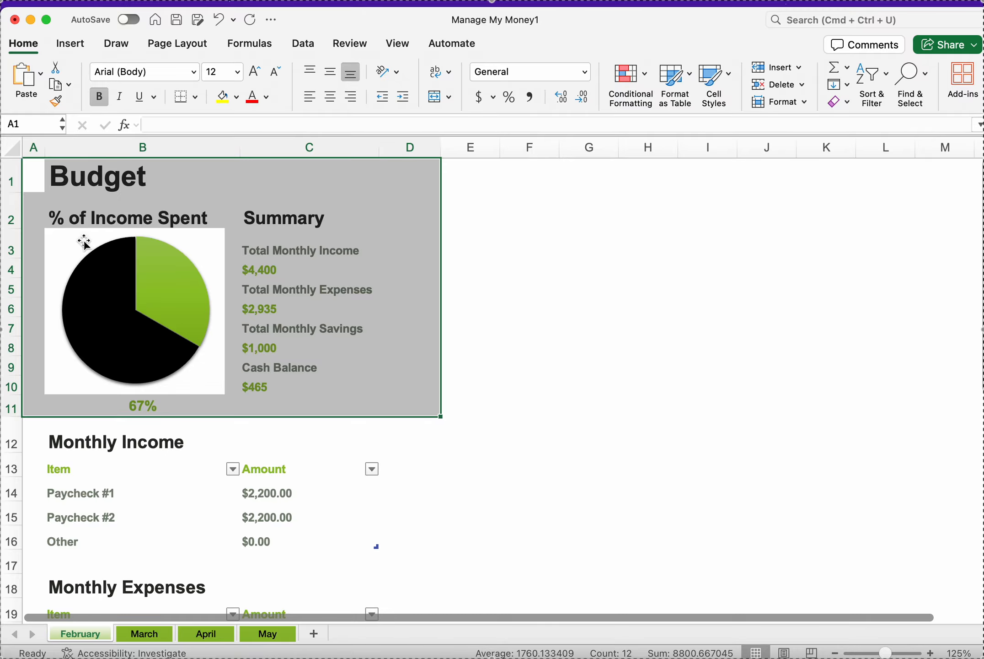
left_click(145, 441)
left_click(143, 402)
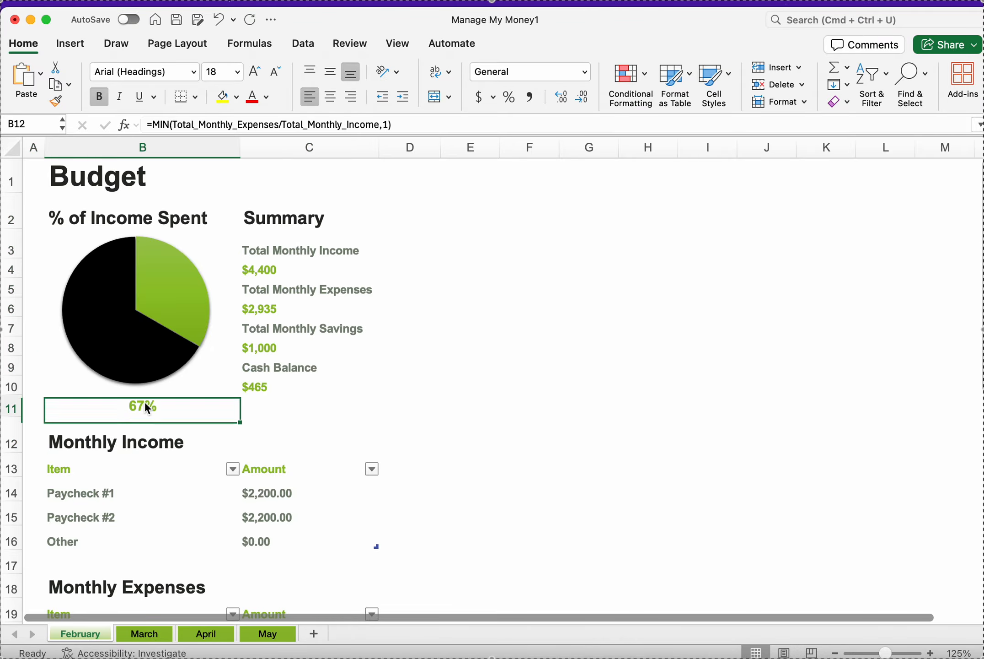
left_click(271, 272)
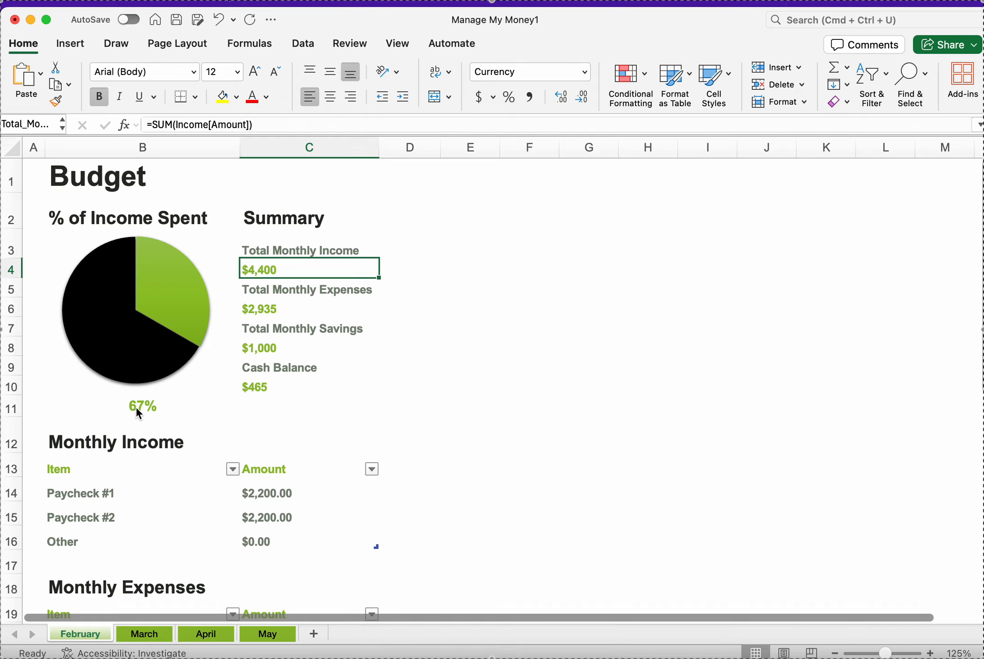
mouse_move(145, 366)
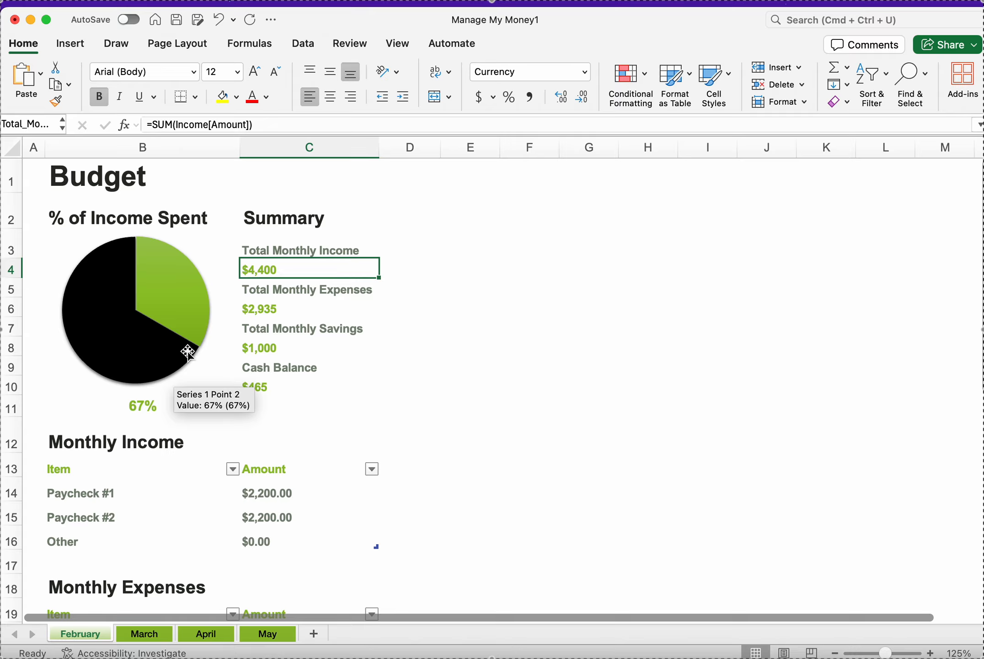
mouse_move(151, 279)
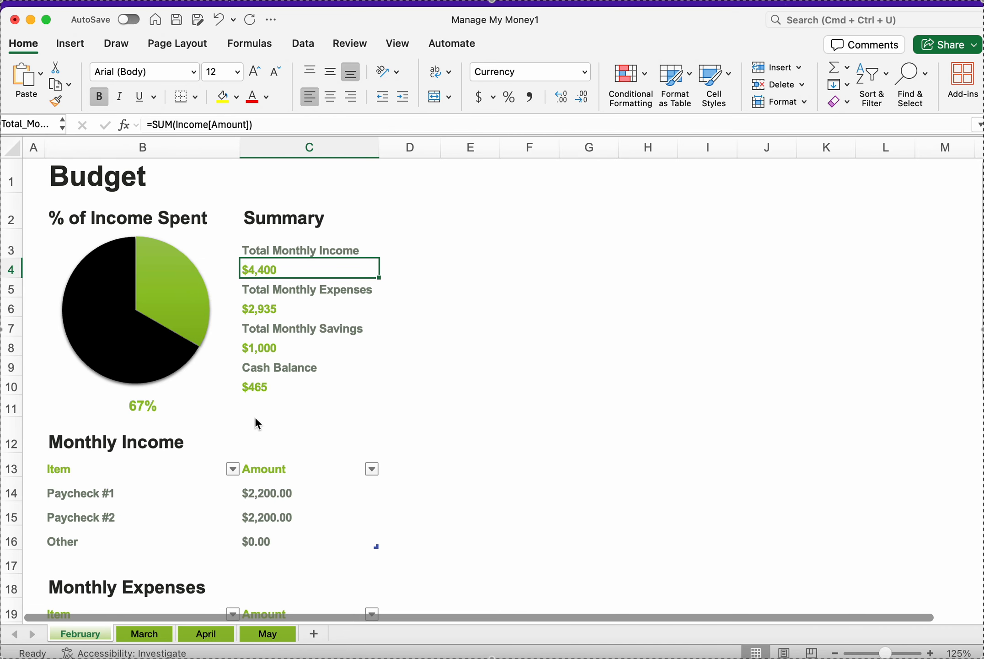
scroll(255, 418, "down", 8)
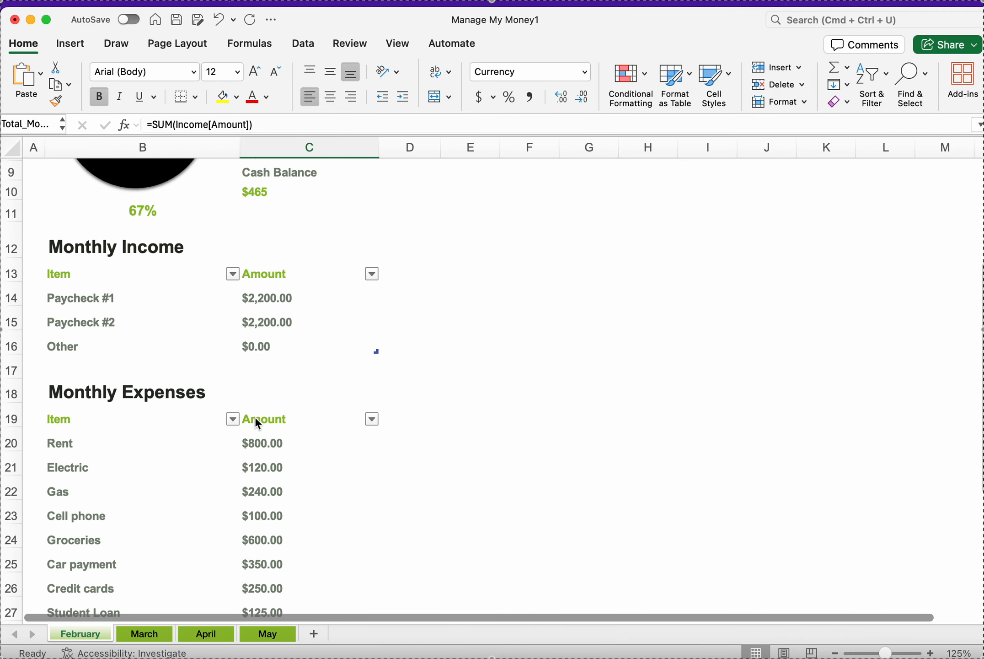
scroll(255, 416, "down", 1)
scroll(185, 274, "down", 2)
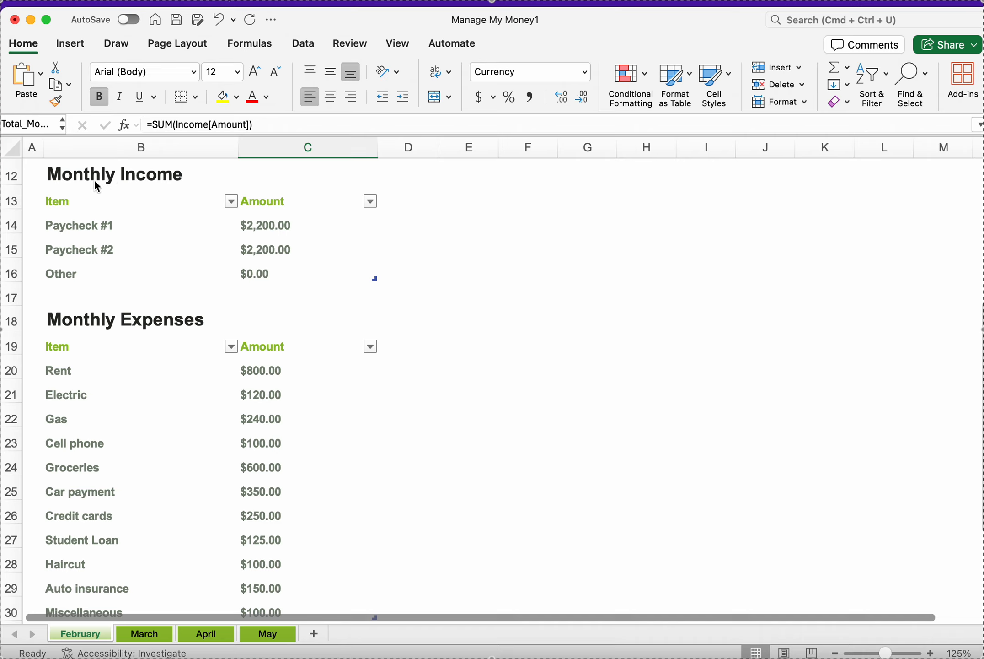
left_click(88, 225)
left_click(85, 252)
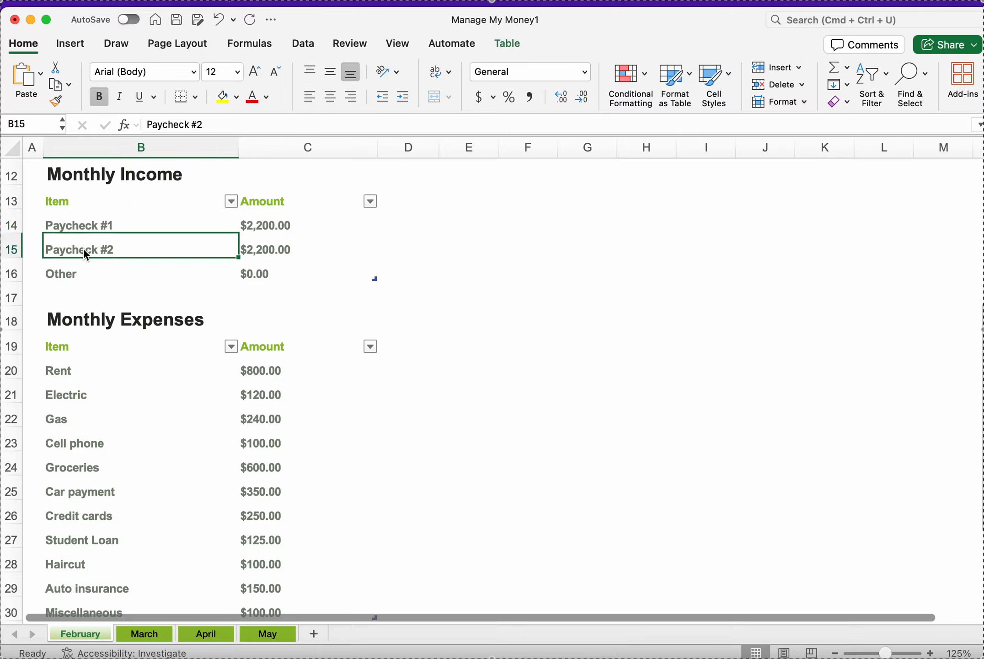
left_click(86, 220)
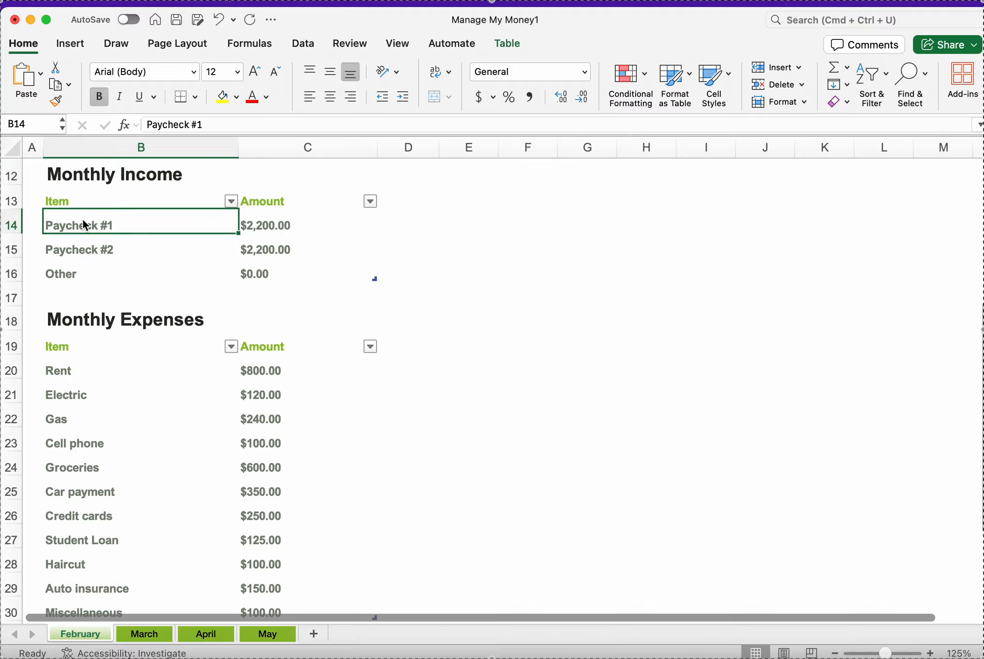
left_click(80, 254)
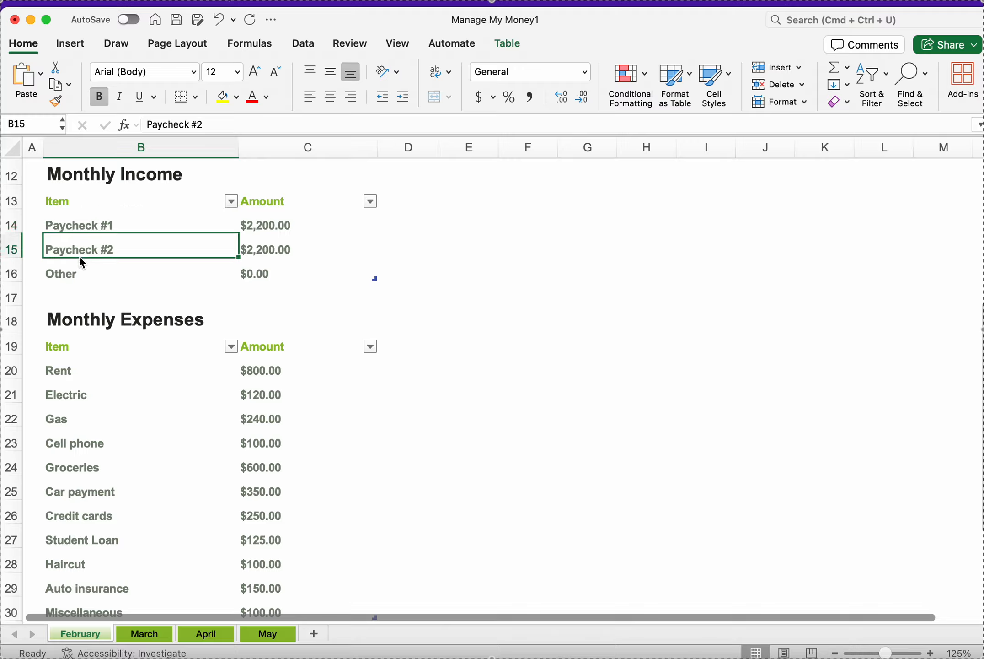
left_click(87, 227)
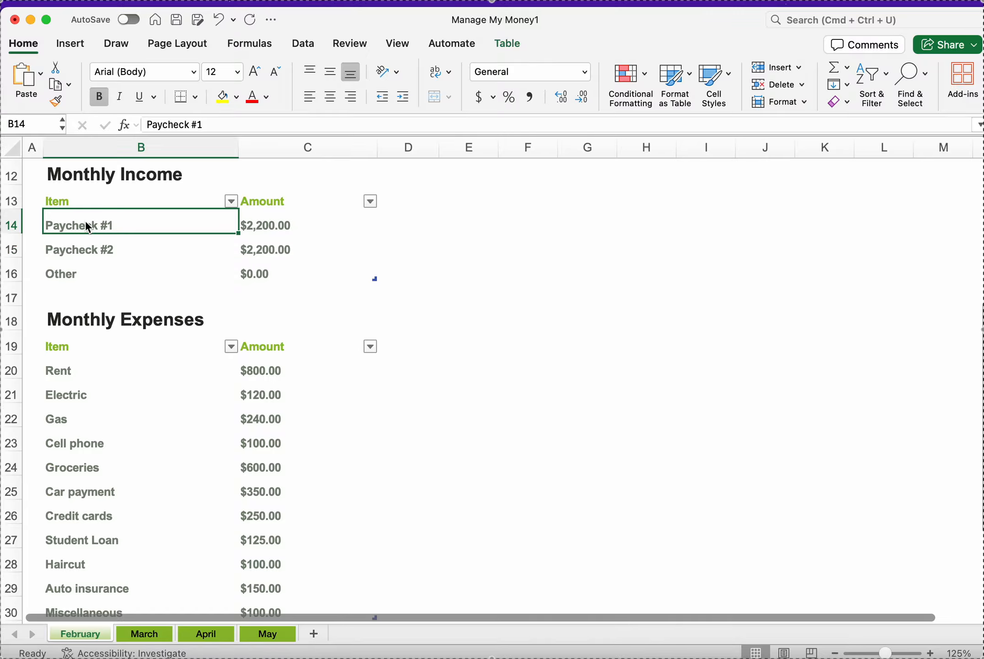
left_click(94, 247)
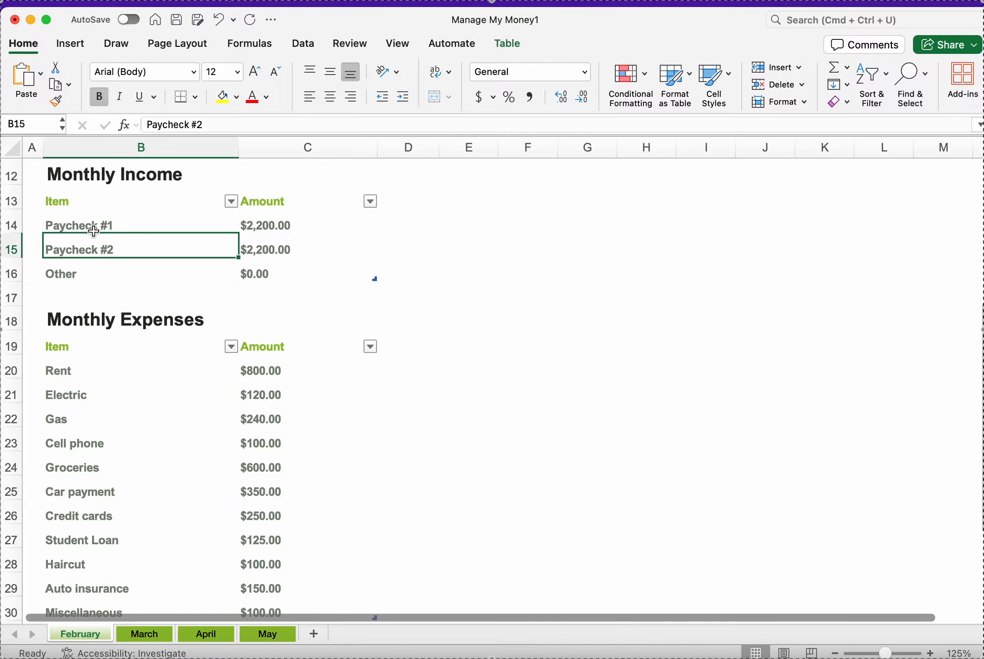
Step: Replace the Paycheck #1 income label with the first earner's name followed by 's Income
left_click(93, 228)
key("BackSpace")
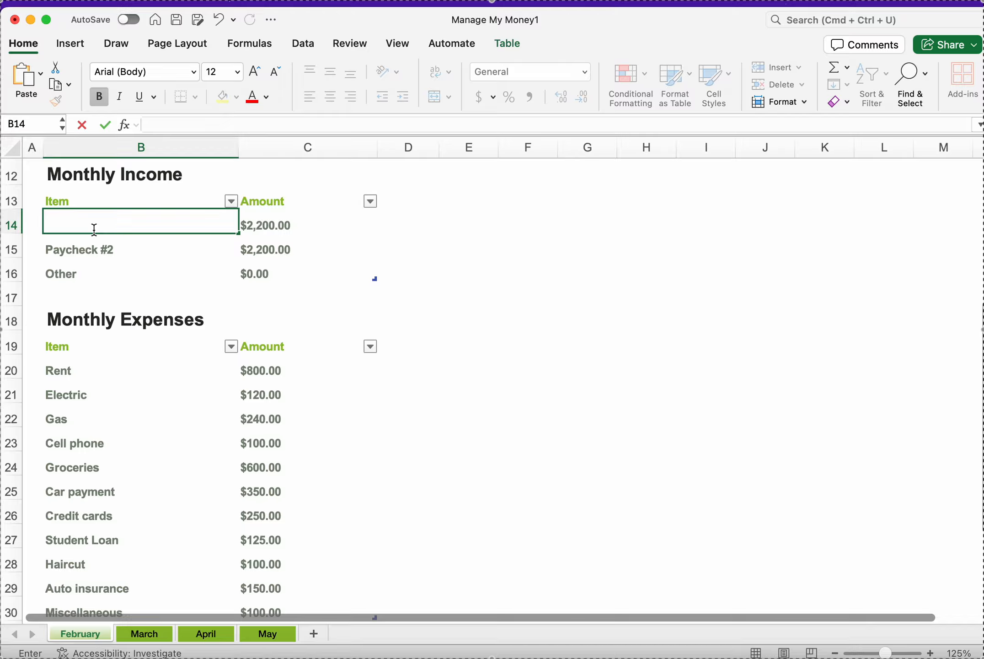
left_click(105, 249)
left_click(105, 221)
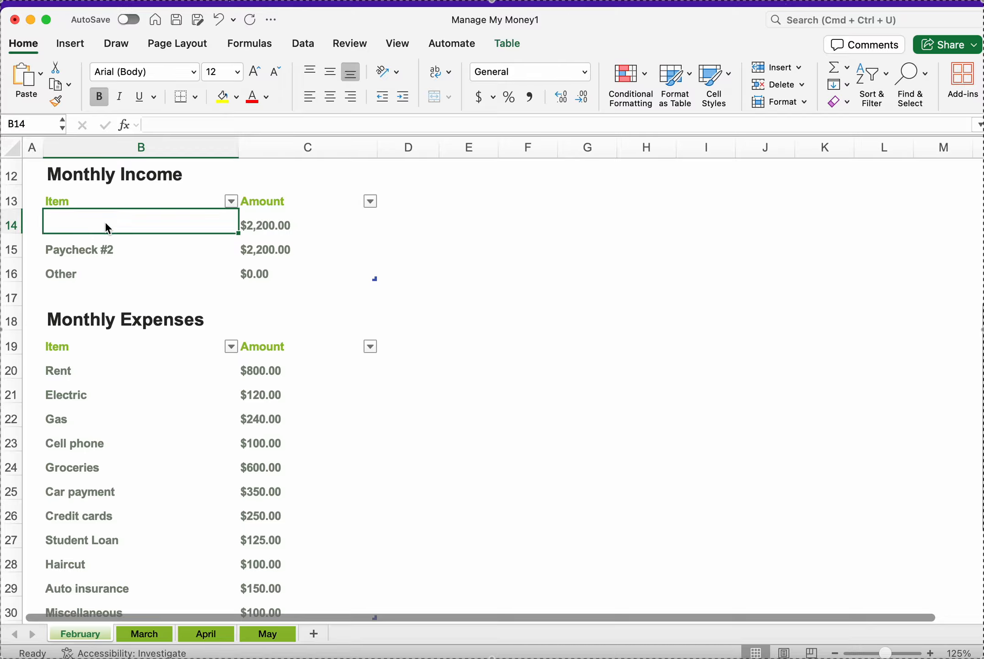
type("Janet")
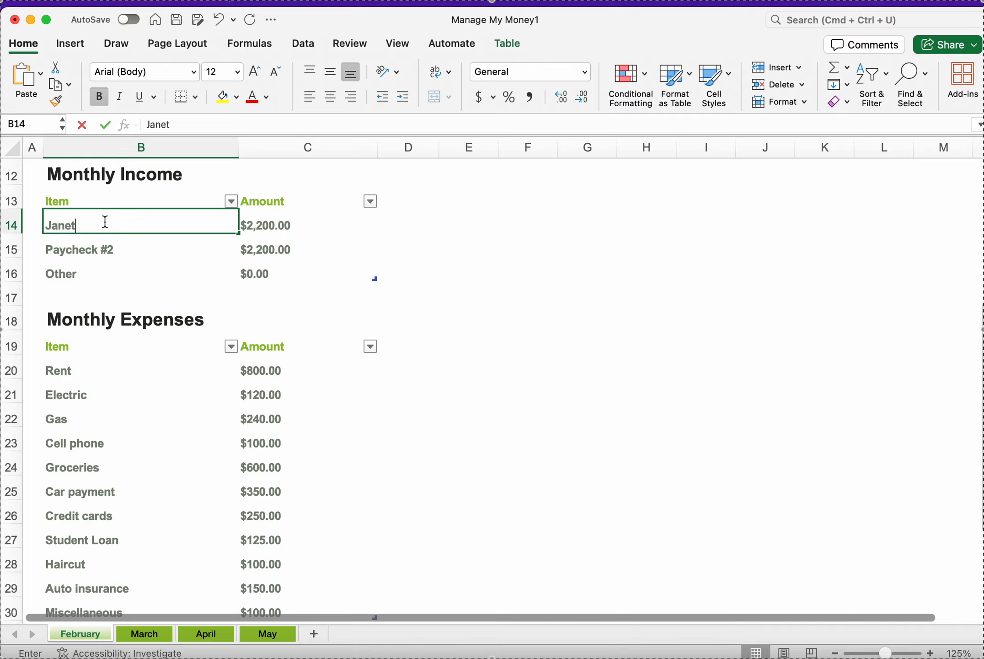
type("'s Income")
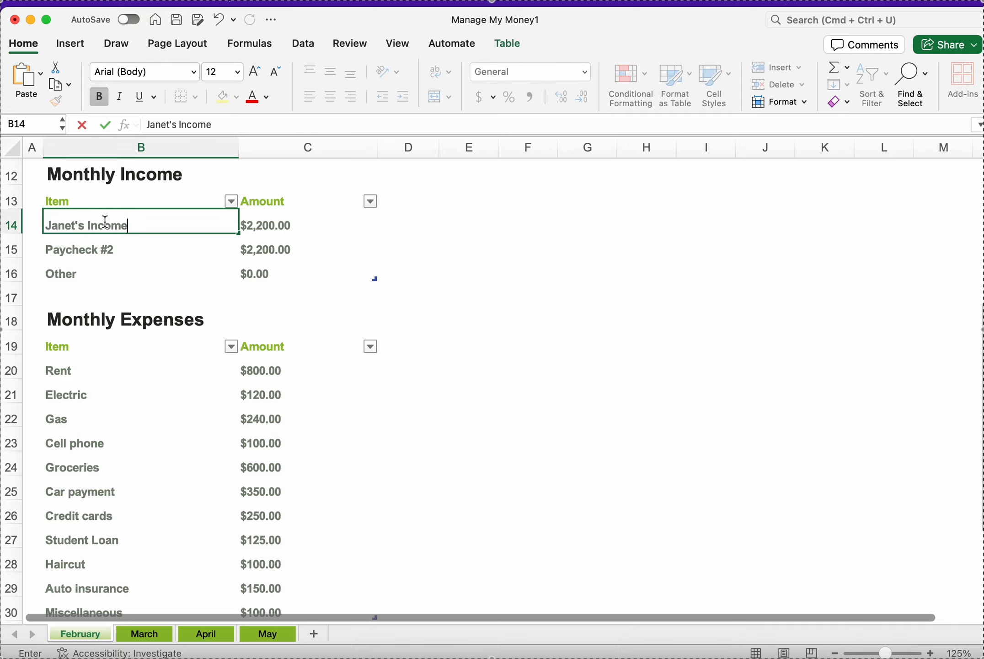
key("Return")
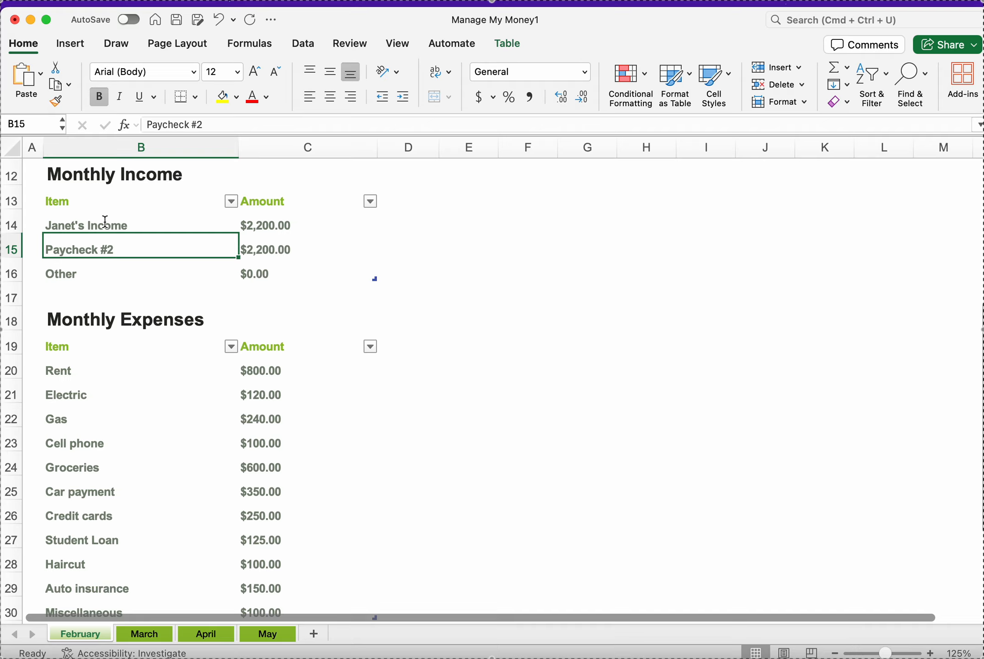
Step: Replace the Paycheck #2 income label with the second earner's name followed by 's Income
type("Luke's Inco")
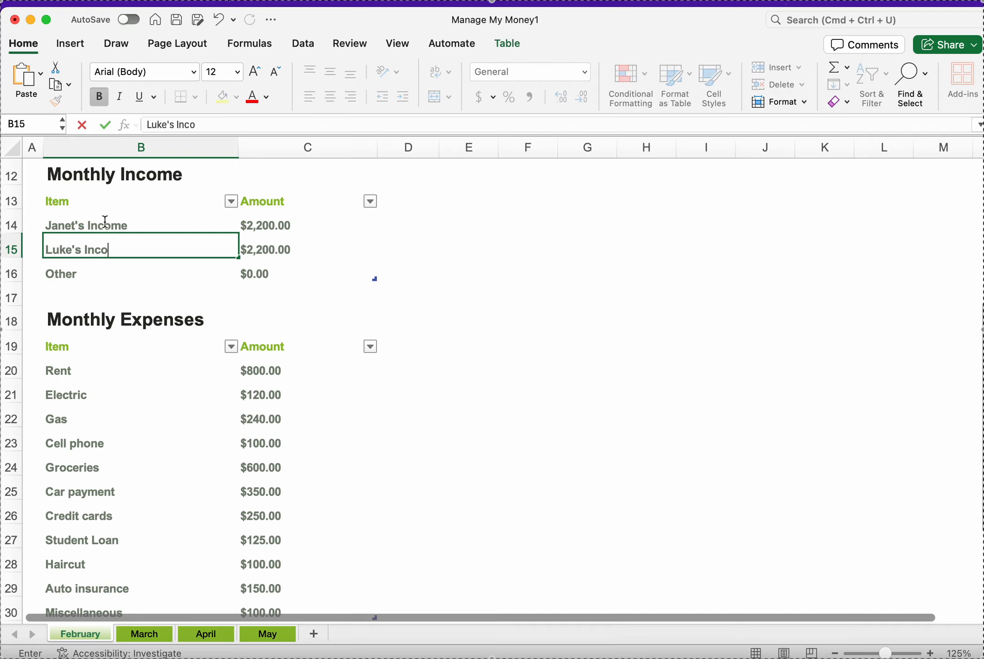
type("me")
key("Return")
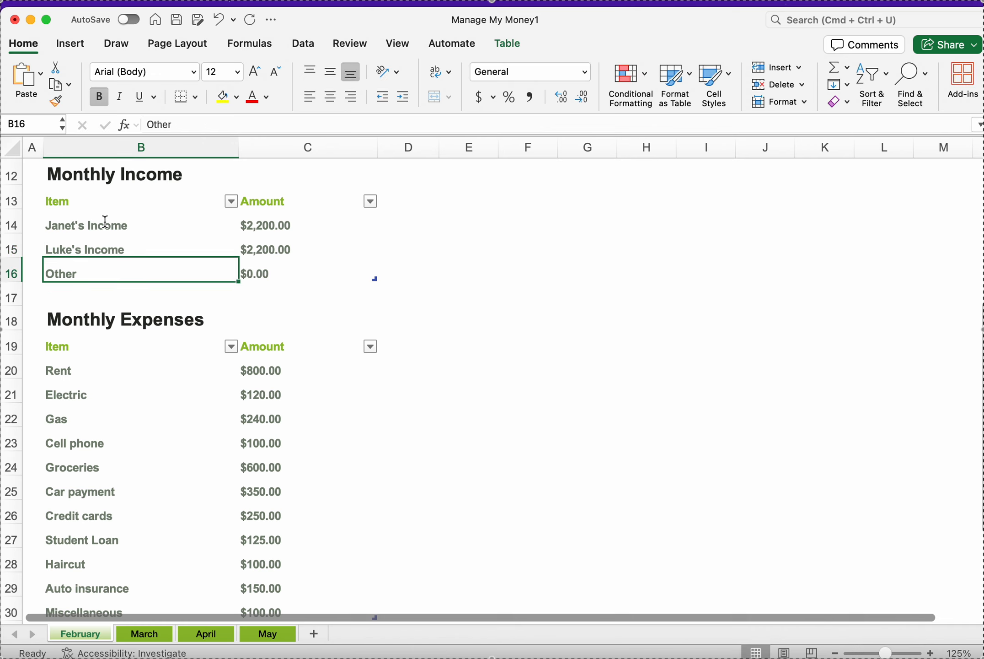
Step: Set the first earner's monthly income amount to 2400
key("Up")
key("Right")
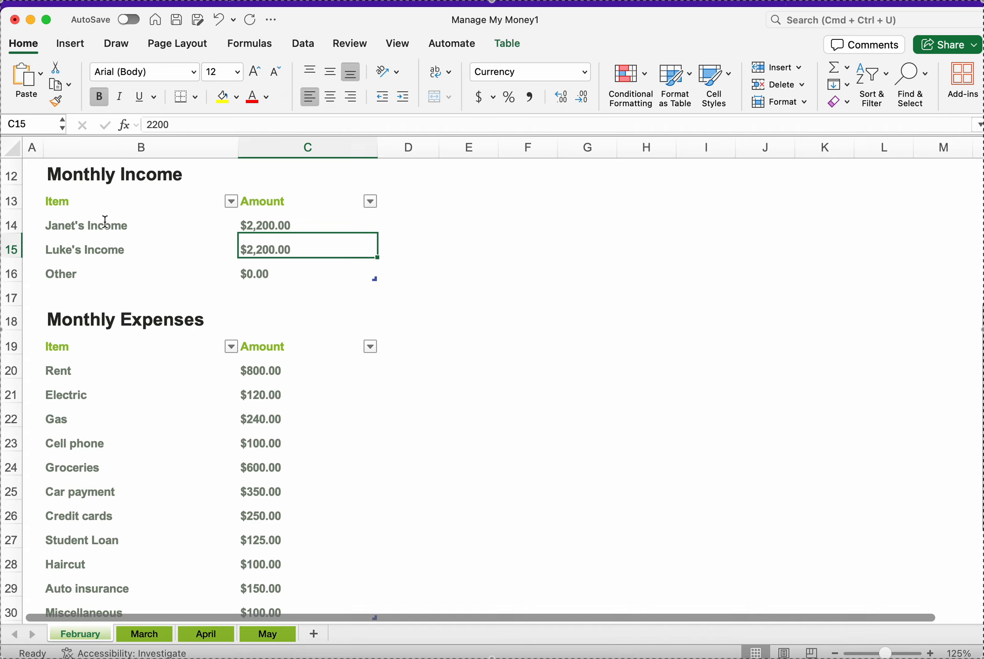
key("Up")
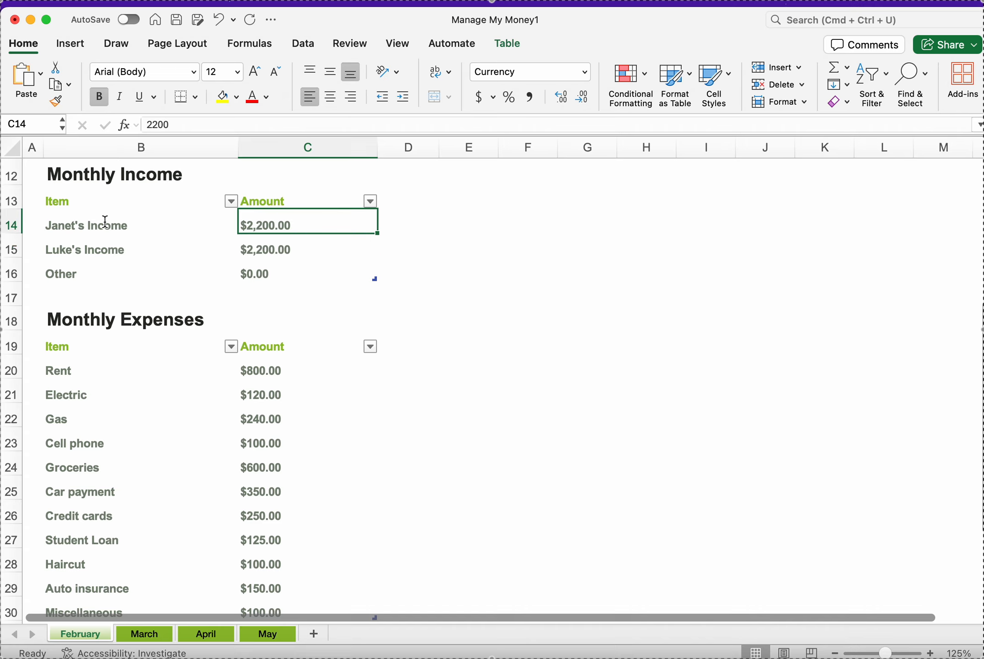
type("2400")
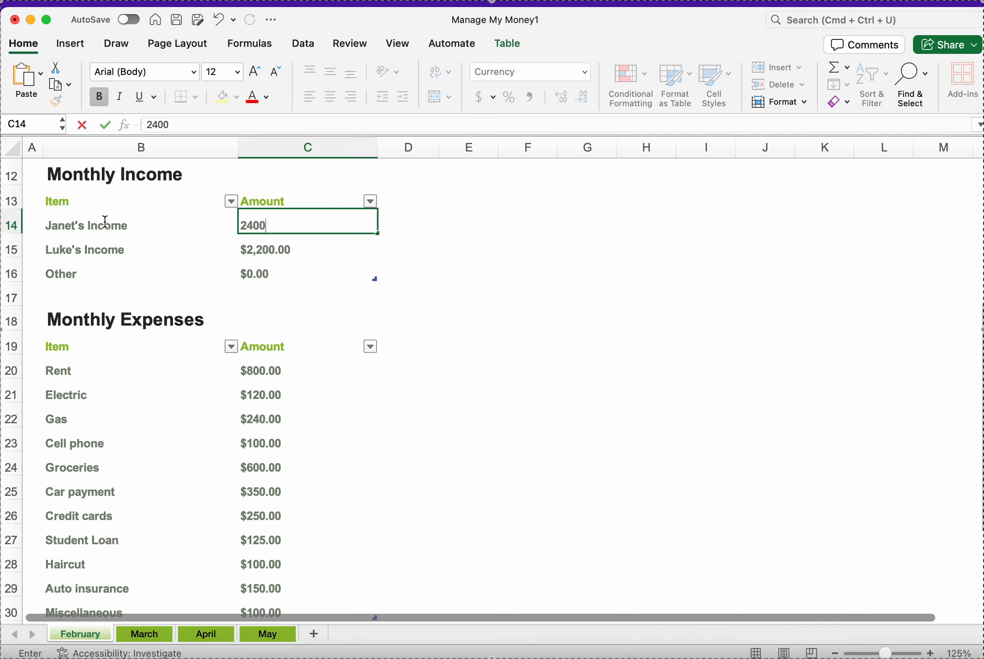
key("Return")
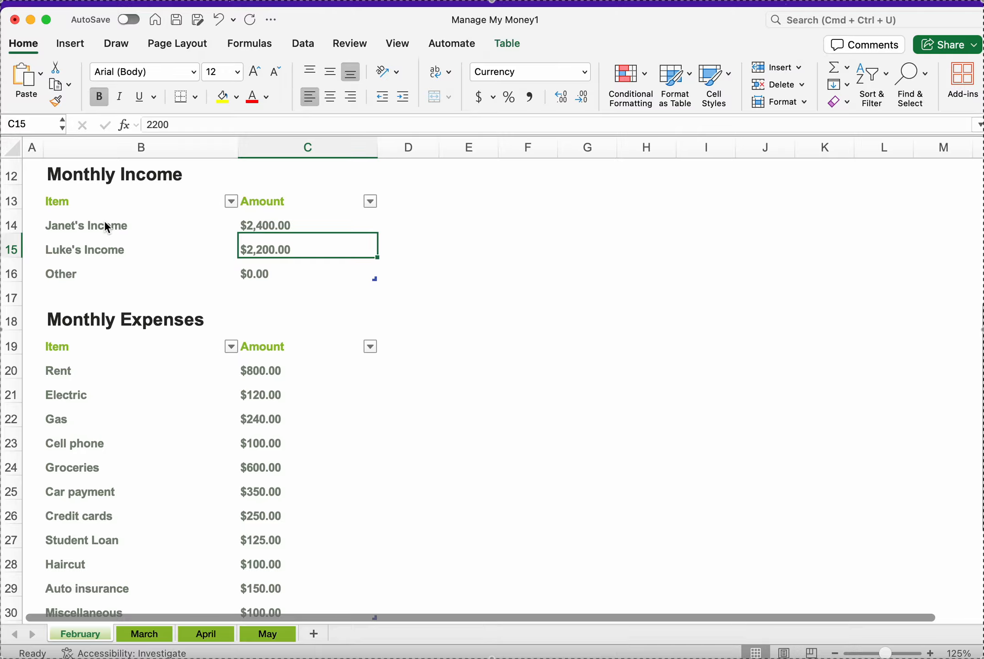
Step: Scroll through the sheet to review the income and monthly expenses tables
scroll(241, 283, "up", 2)
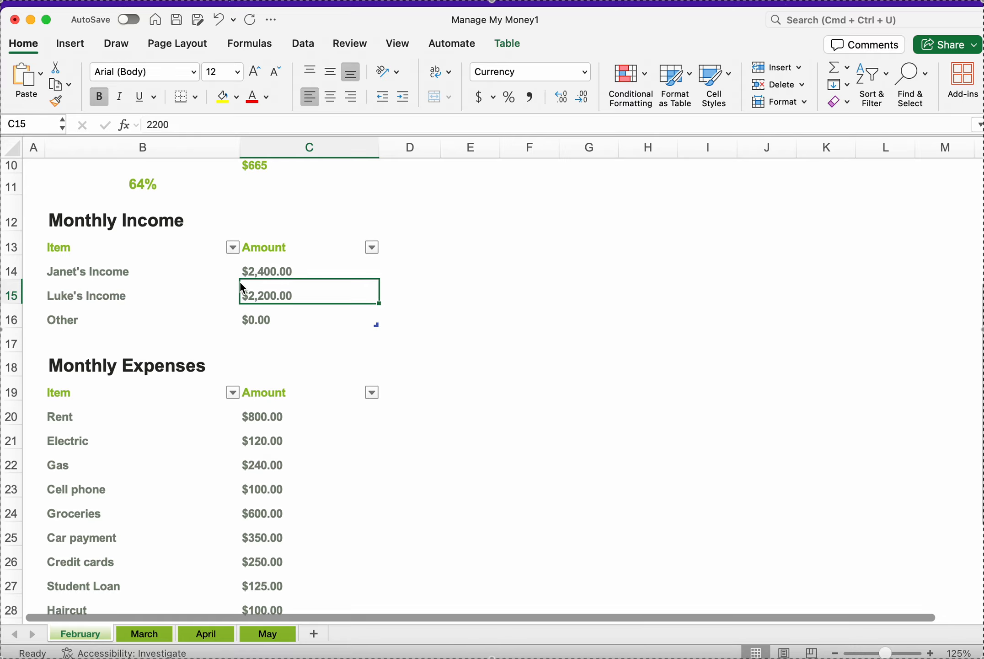
left_click(113, 270)
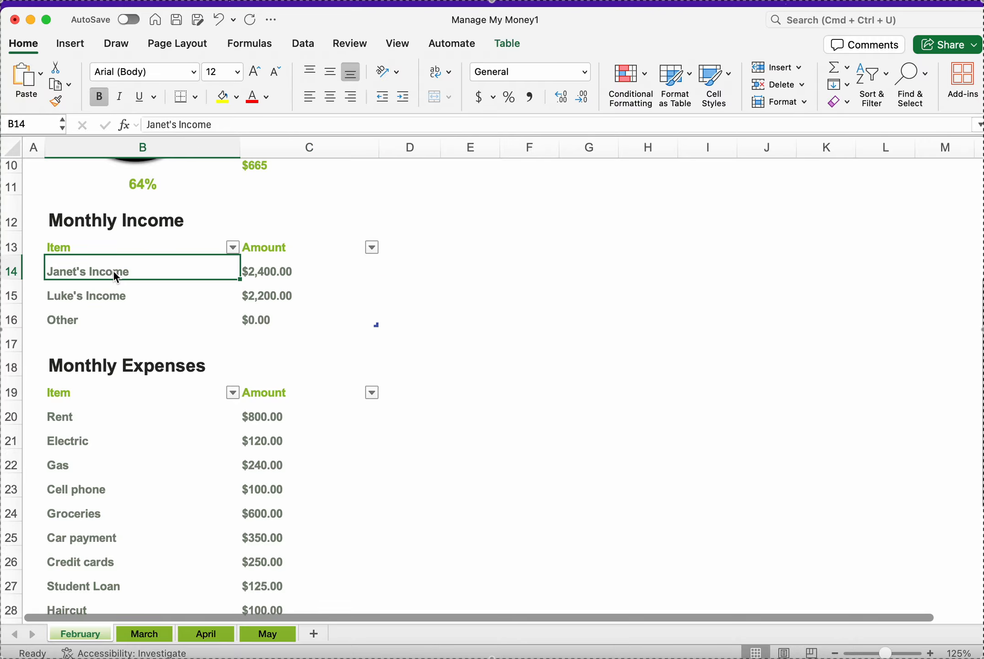
scroll(117, 276, "down", 6)
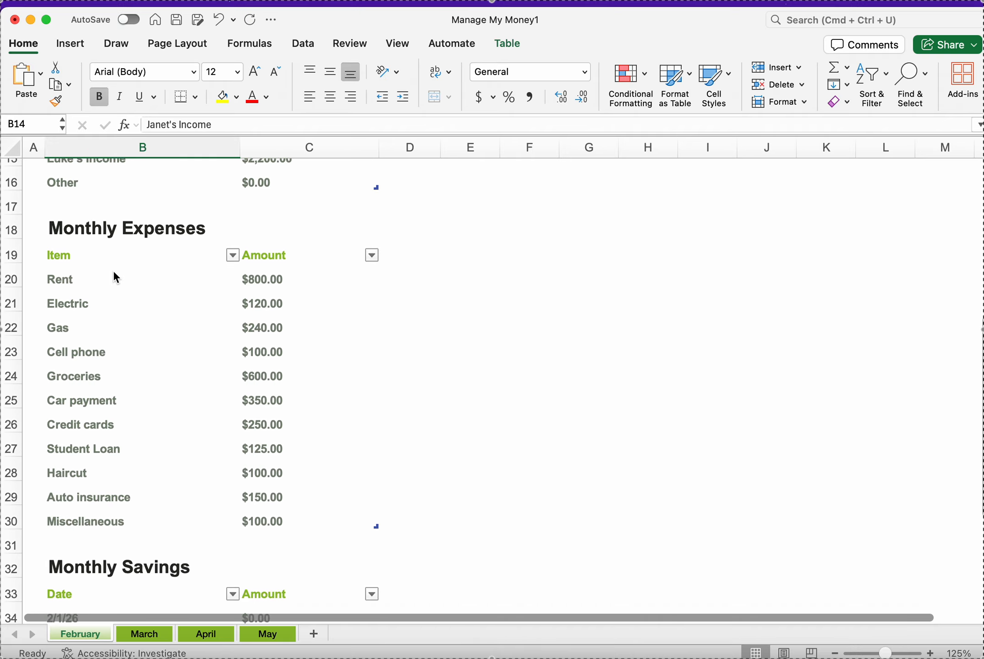
Step: Inspect the Total Monthly Income formula and the items listed in the Monthly Expenses table
scroll(114, 273, "up", 10)
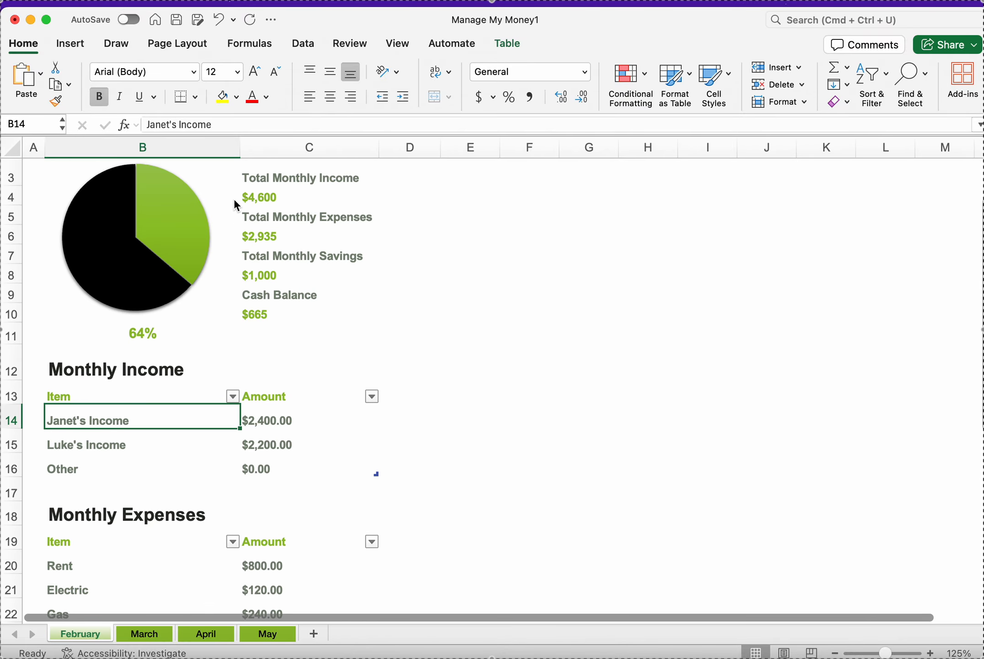
left_click(264, 198)
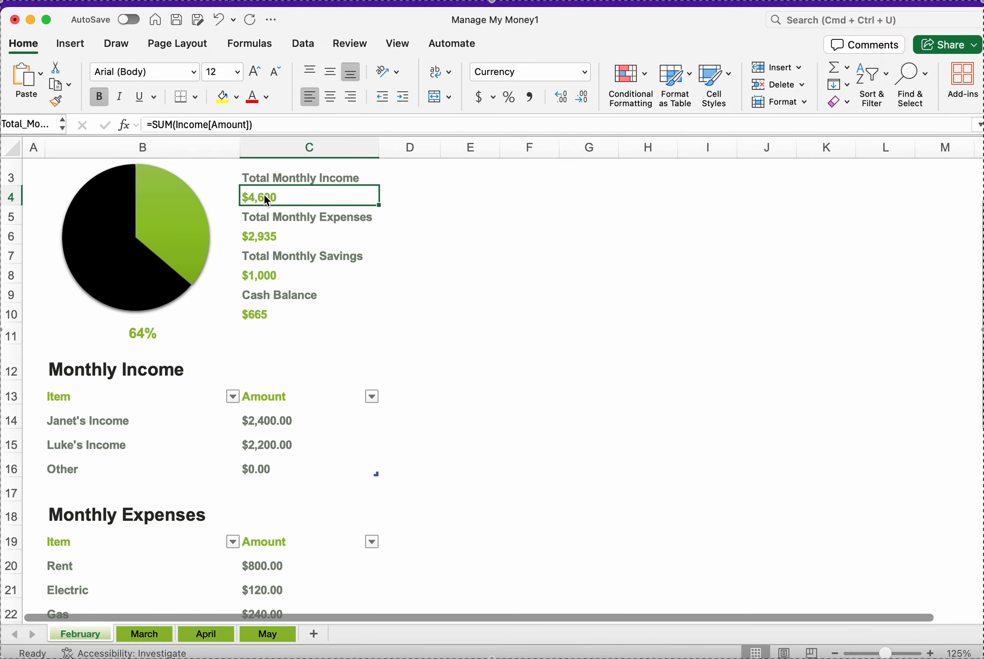
scroll(204, 373, "down", 12)
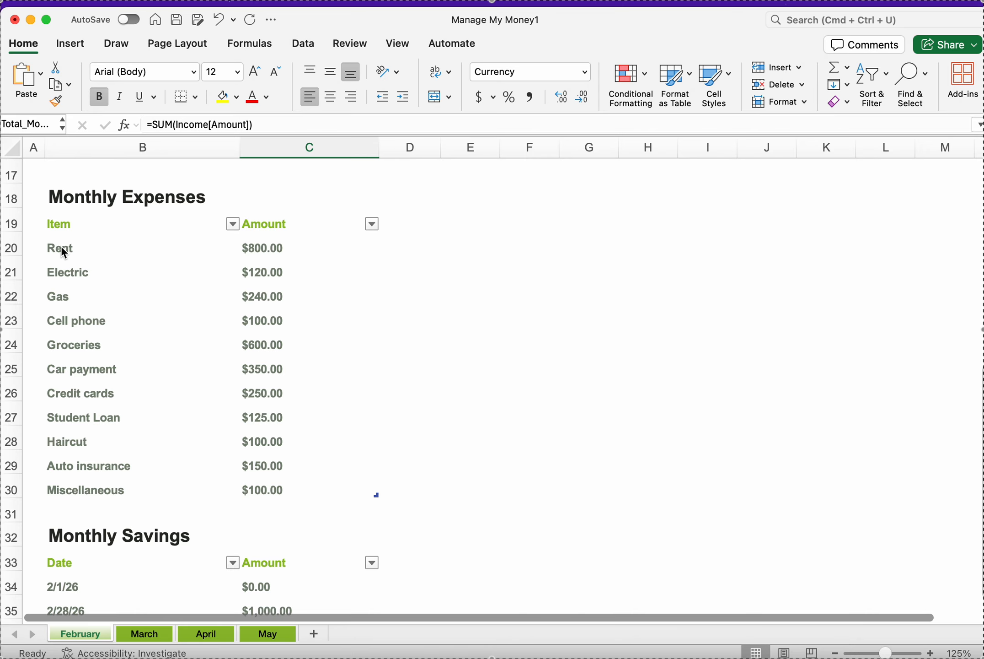
left_click_drag(62, 248, 79, 474)
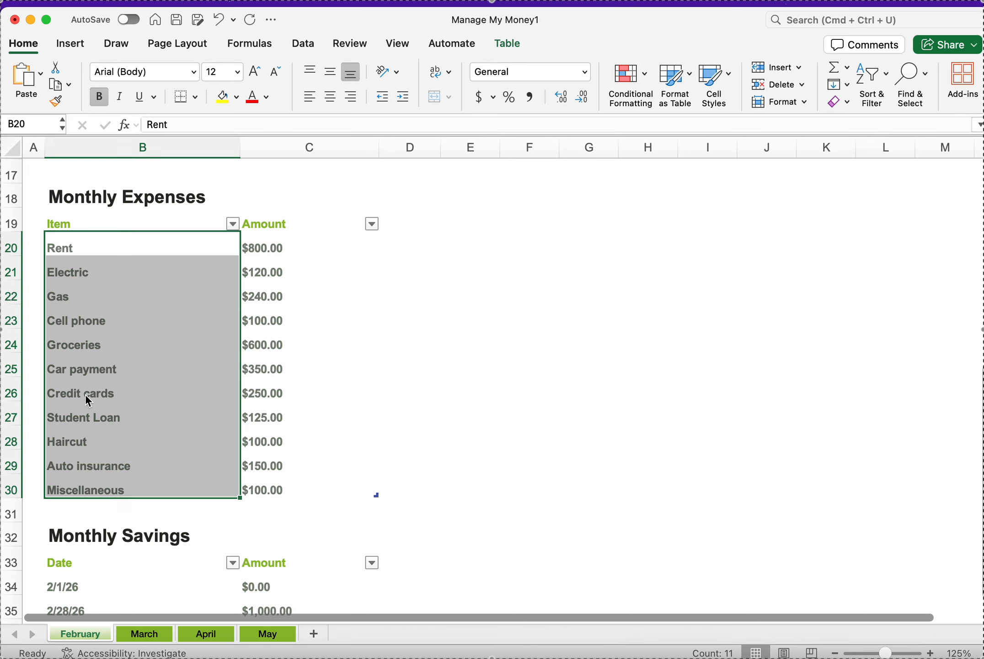
left_click(84, 413)
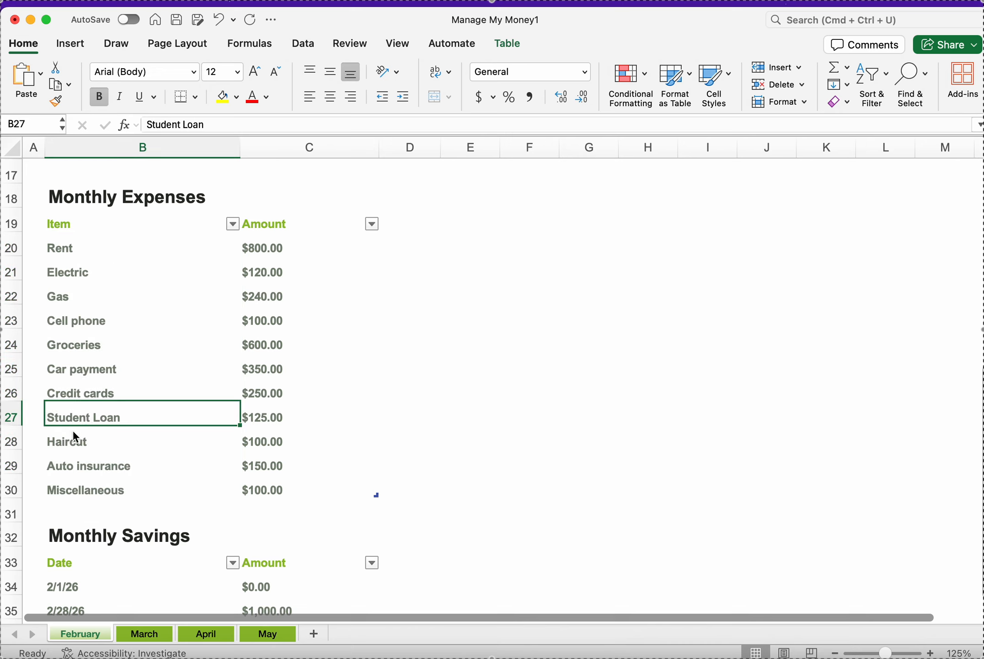
left_click(69, 443)
left_click(73, 464)
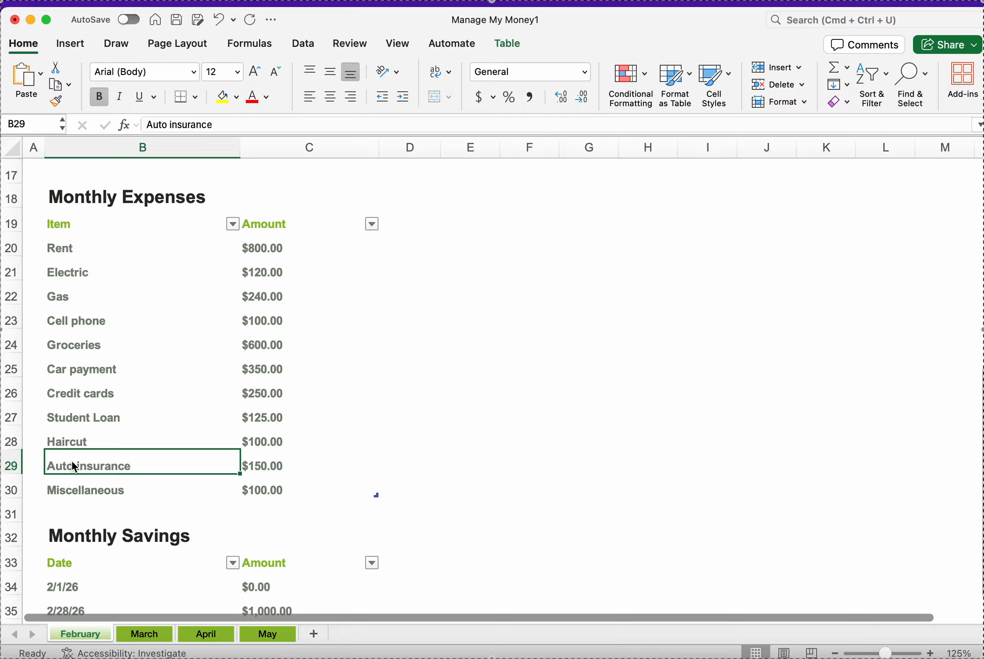
left_click(76, 413)
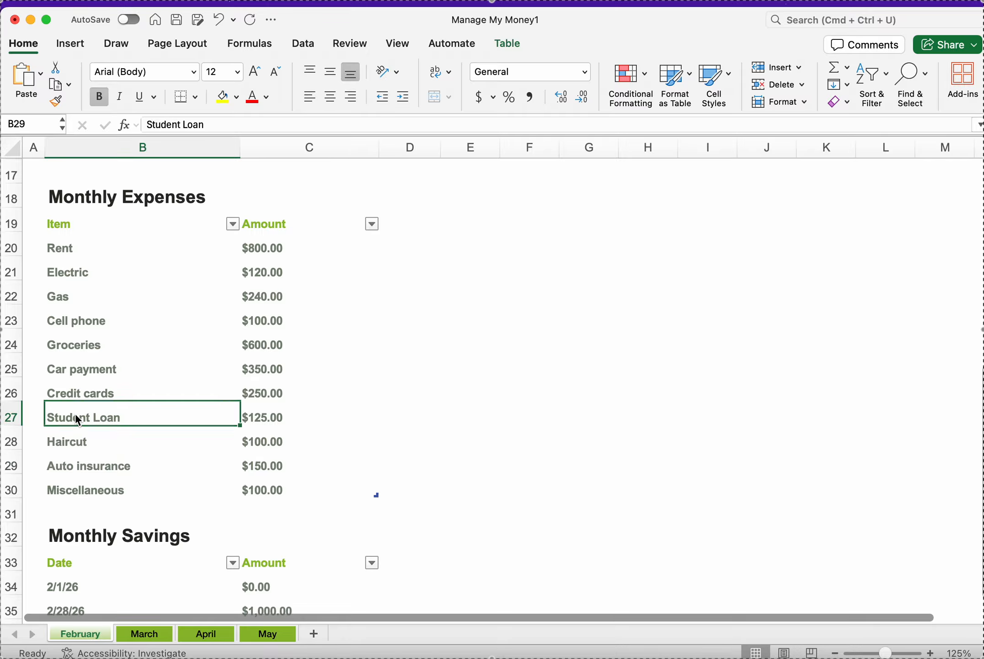
Step: Insert a blank row above the Student Loan expense in the Monthly Expenses table
right_click(14, 416)
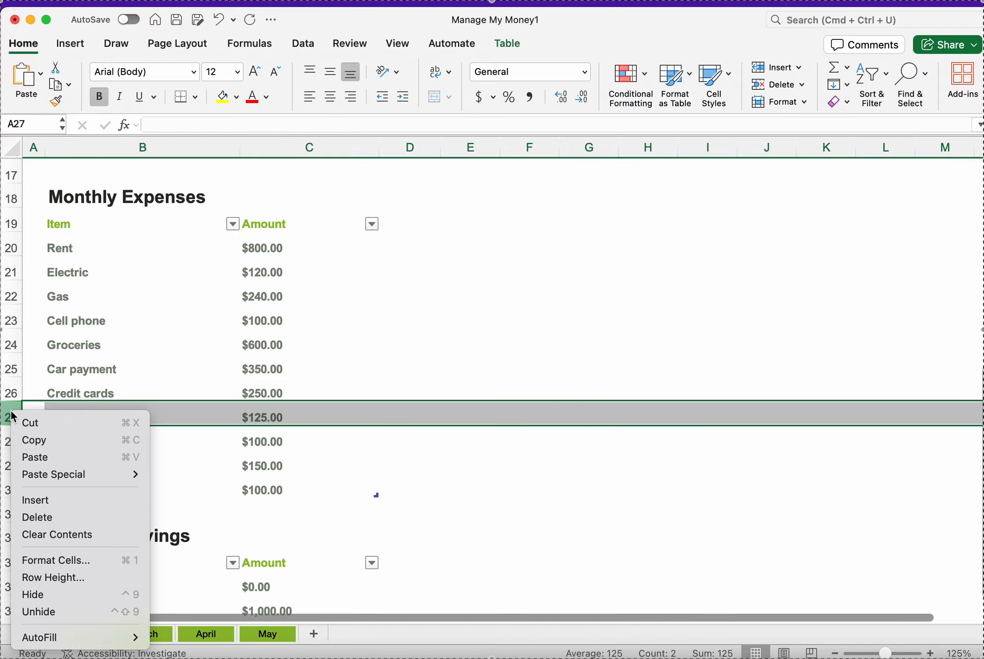
left_click(44, 500)
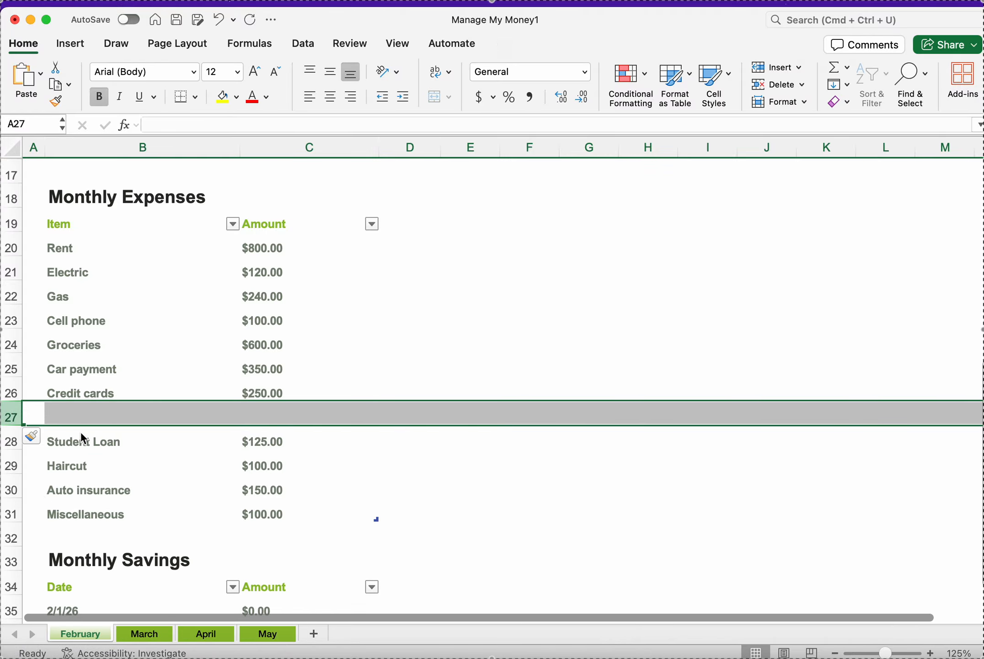
left_click(90, 414)
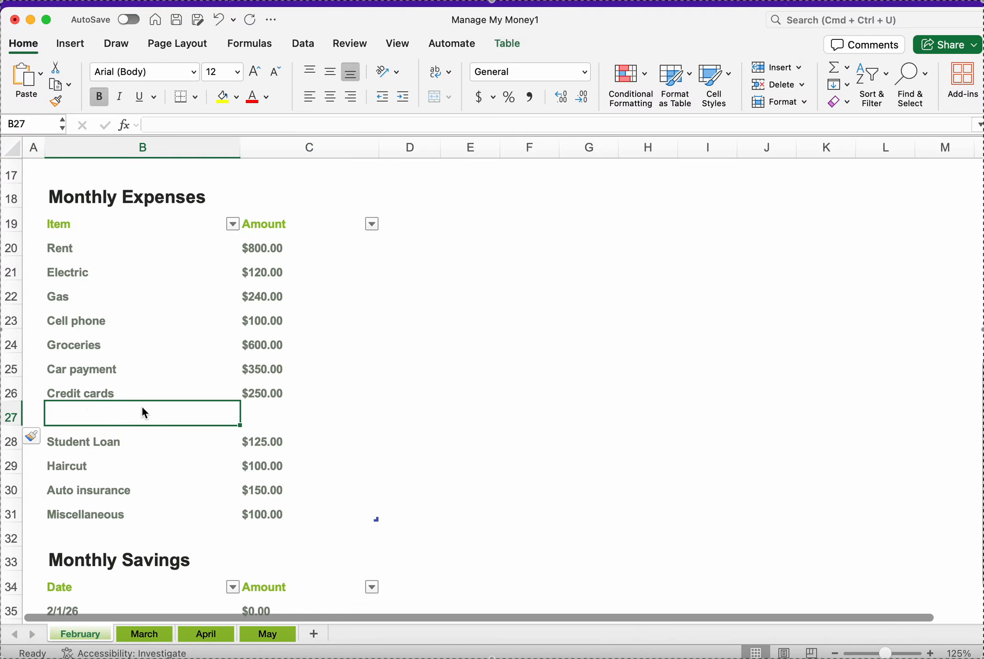
left_click(278, 415)
left_click(96, 415)
left_click(275, 415)
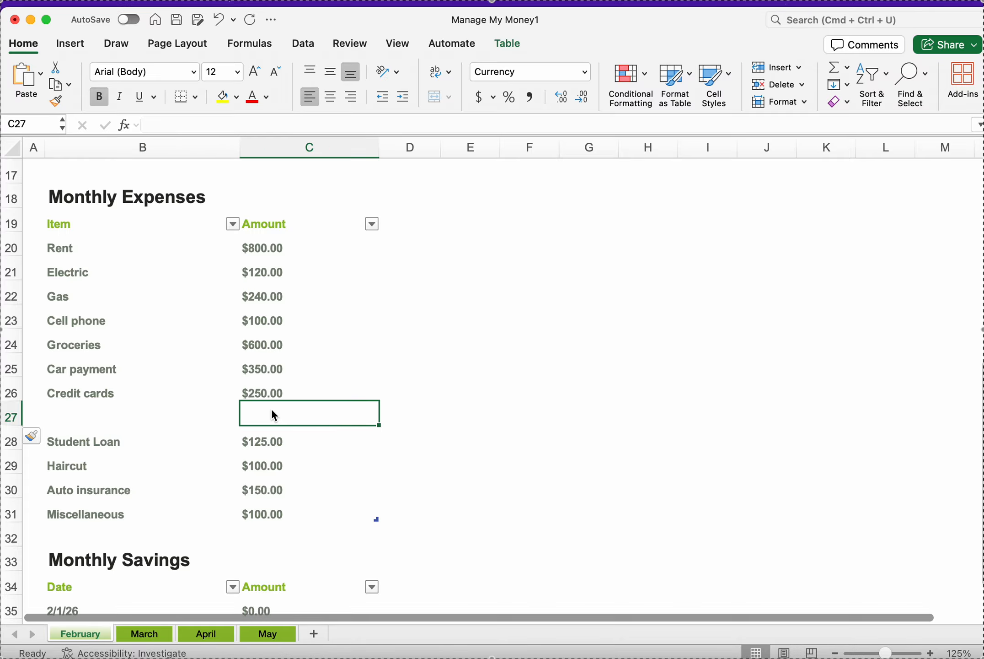
Step: Delete the inserted blank row from the Monthly Expenses table
left_click(9, 414)
right_click(8, 415)
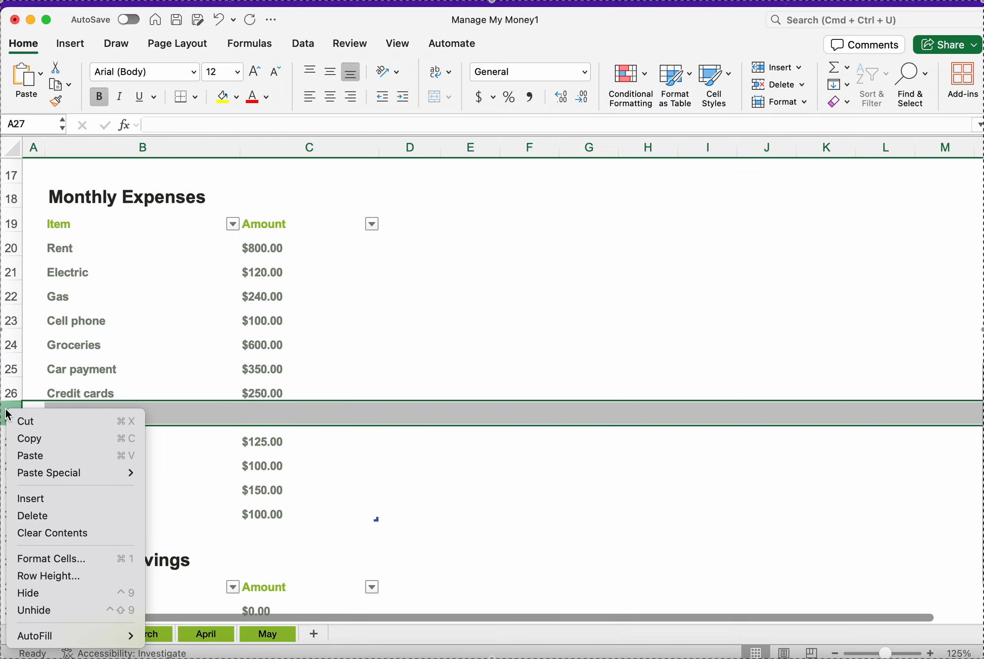
left_click(66, 517)
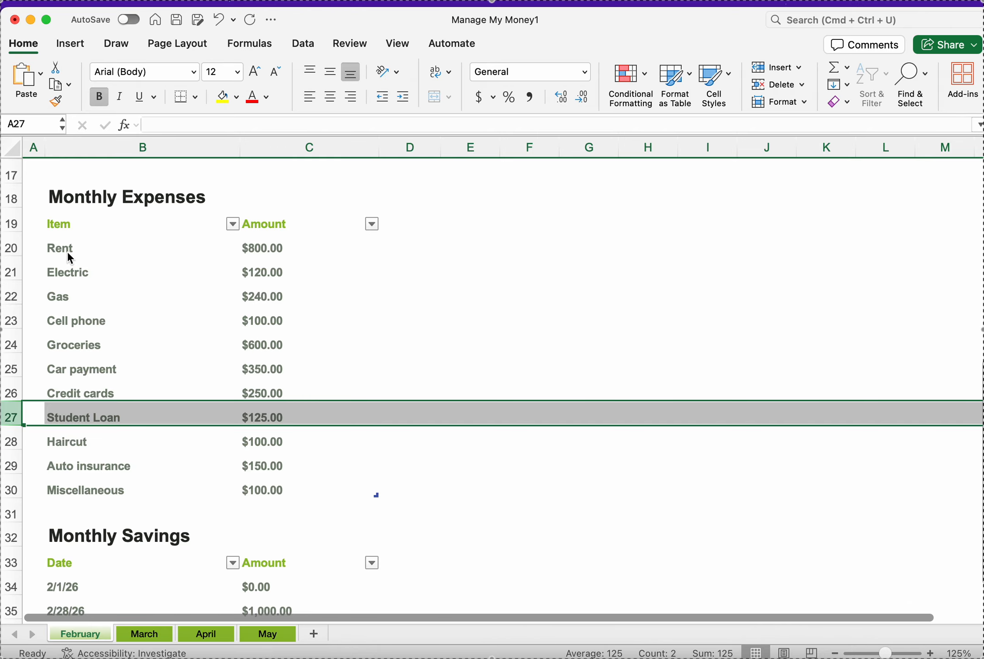
Step: Review the amounts in the Monthly Expenses table, from Rent down to Miscellaneous
left_click(270, 360)
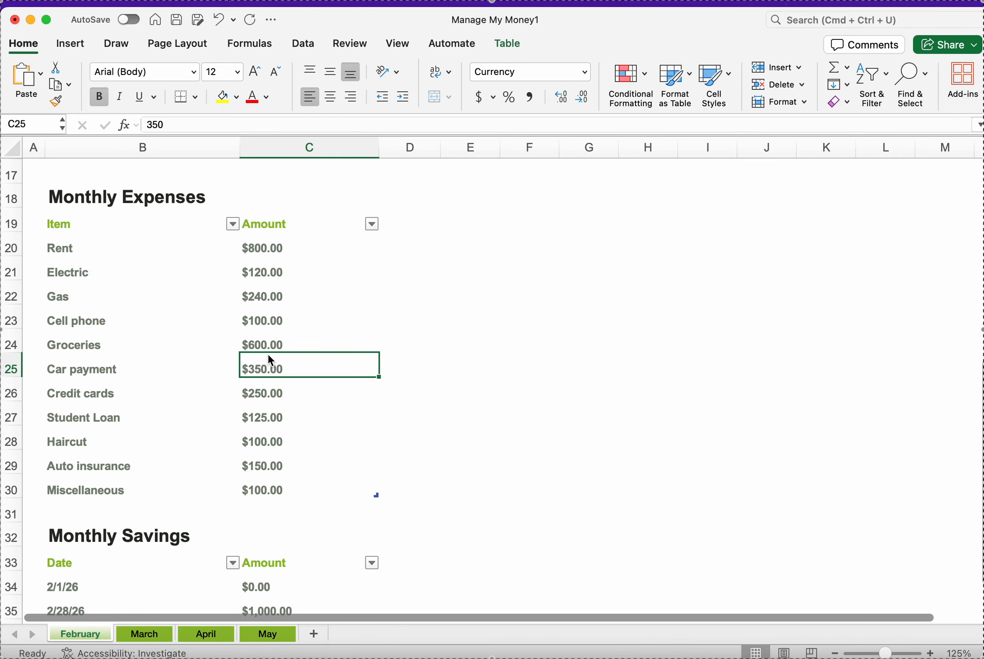
left_click(274, 249)
left_click(257, 273)
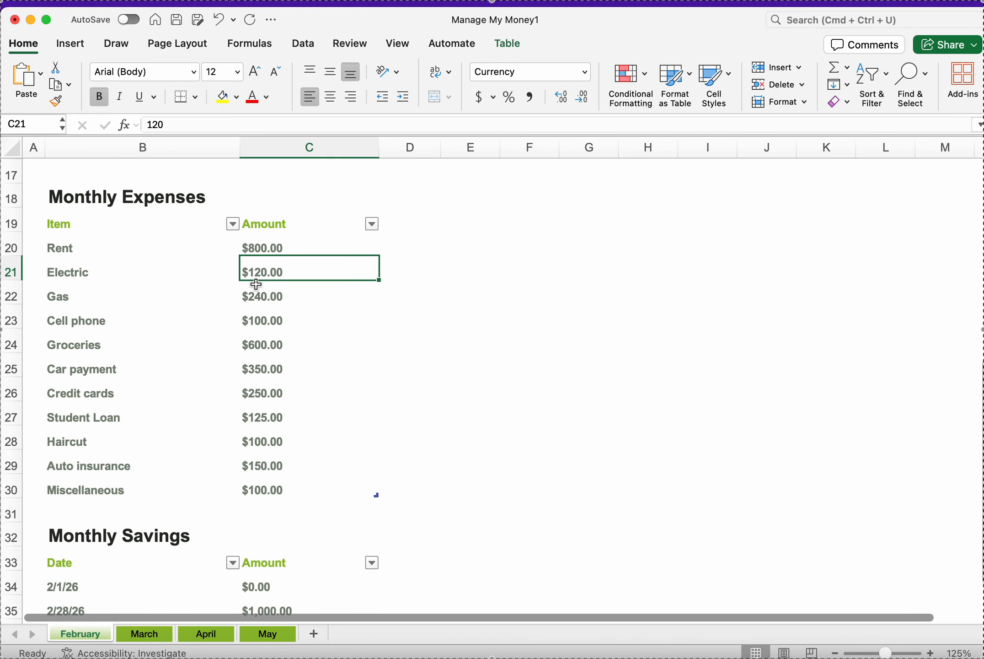
left_click(255, 298)
left_click(256, 326)
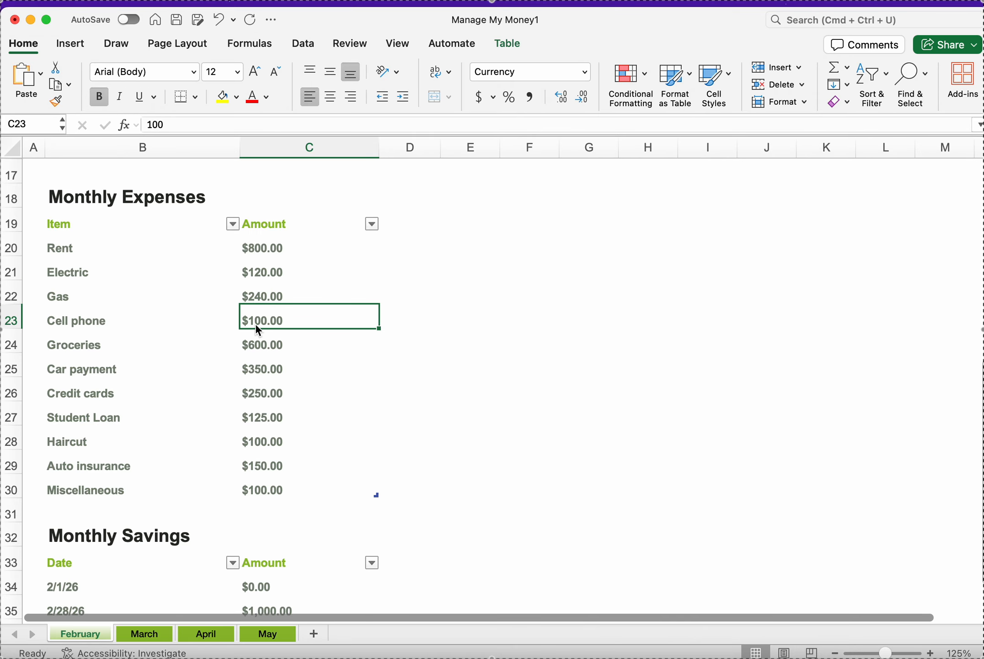
left_click(261, 350)
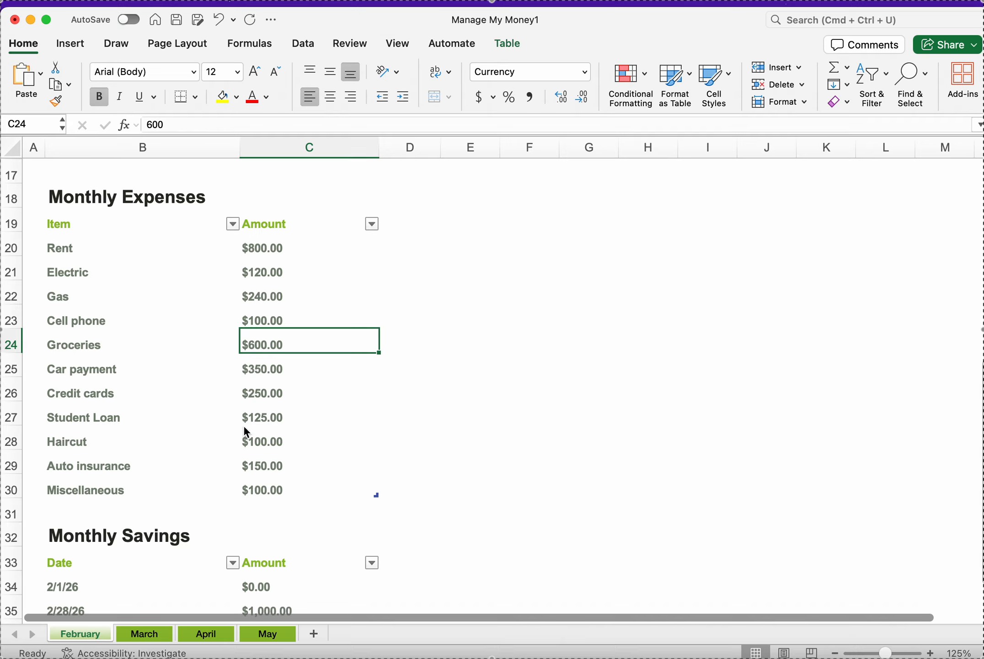
scroll(245, 433, "down", 2)
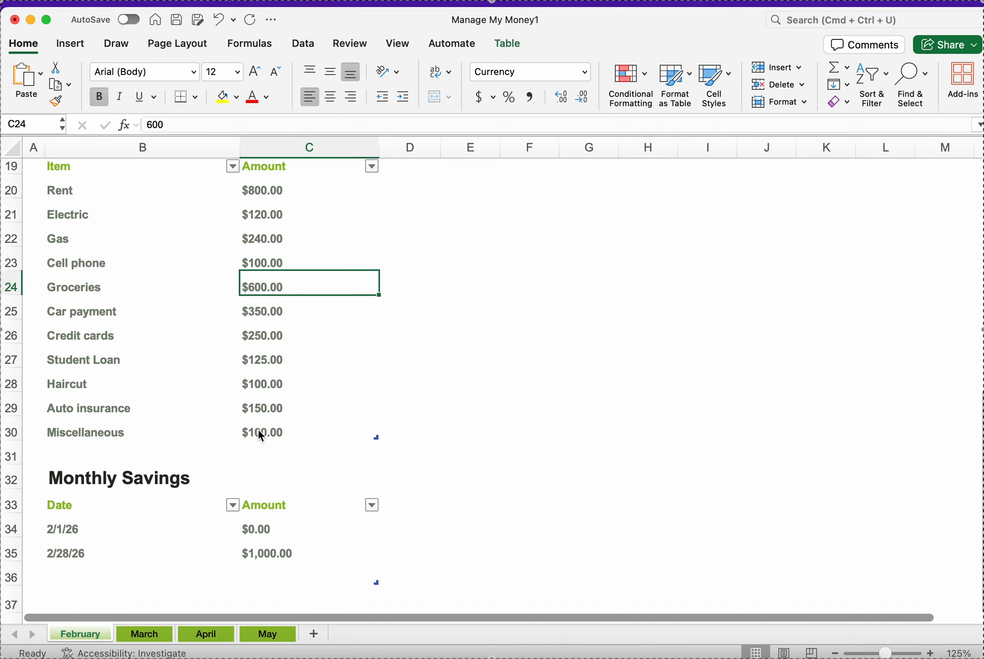
left_click(262, 433)
scroll(260, 410, "down", 3)
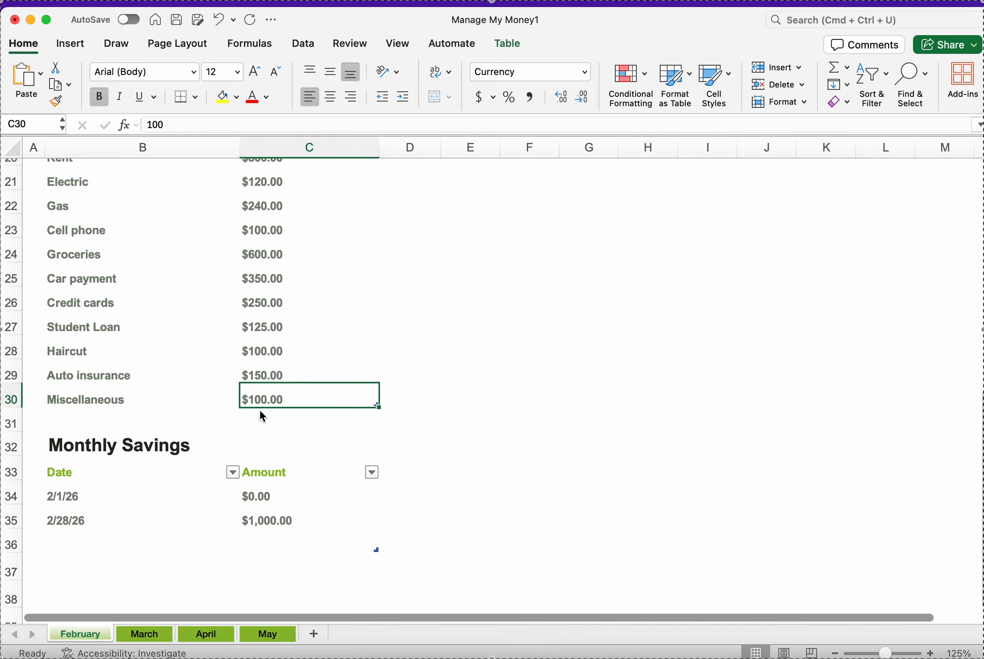
scroll(260, 410, "up", 10)
scroll(261, 410, "right", 1)
scroll(259, 412, "up", 2)
scroll(260, 411, "left", 1)
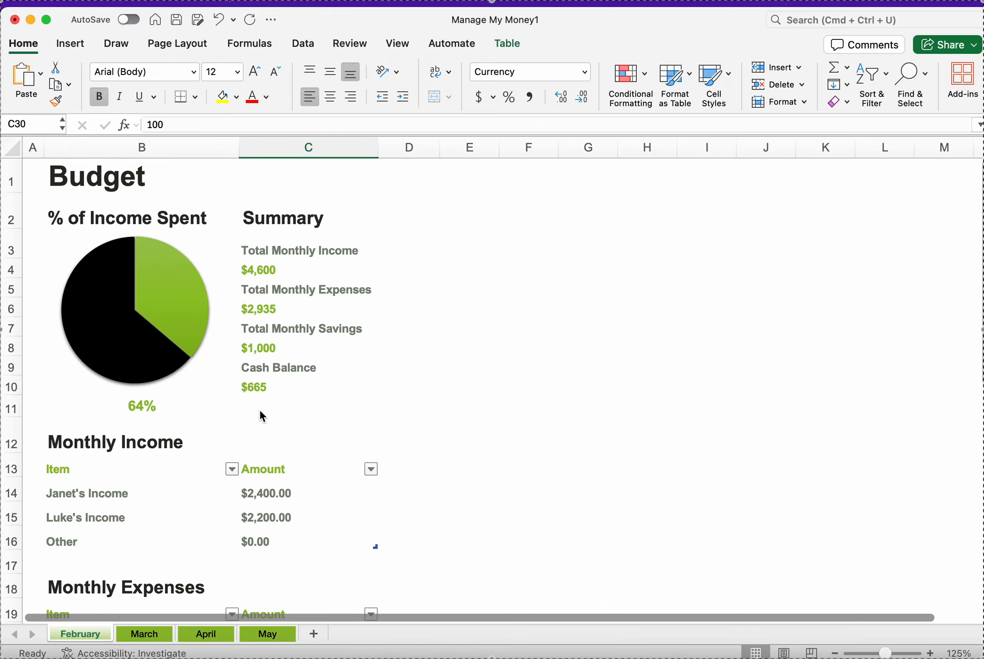
Step: Examine the formulas behind the summary totals for income, expenses, savings and cash balance
left_click(263, 270)
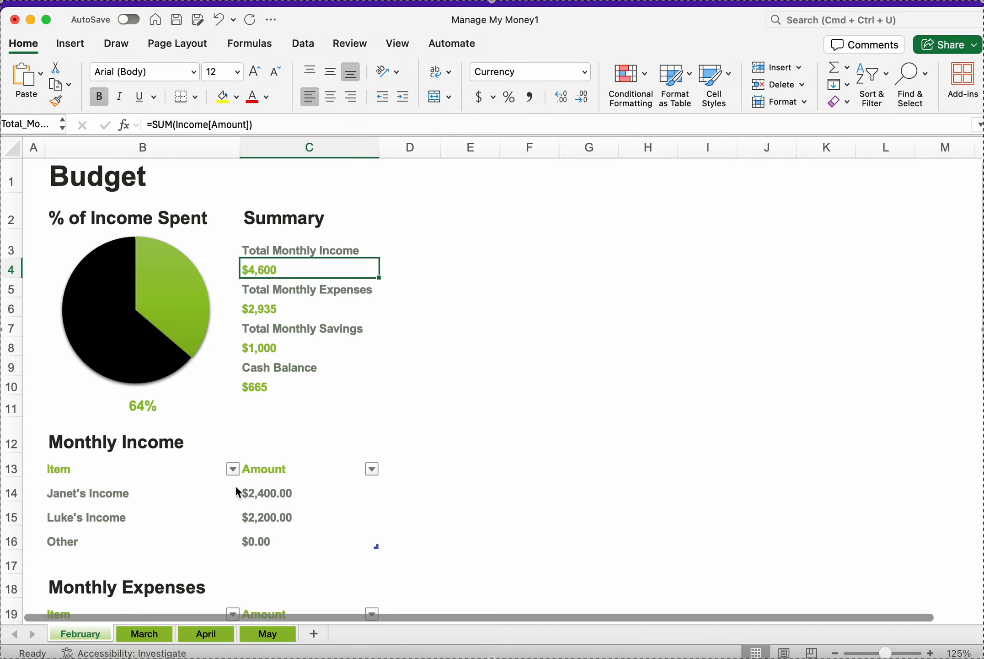
left_click(264, 304)
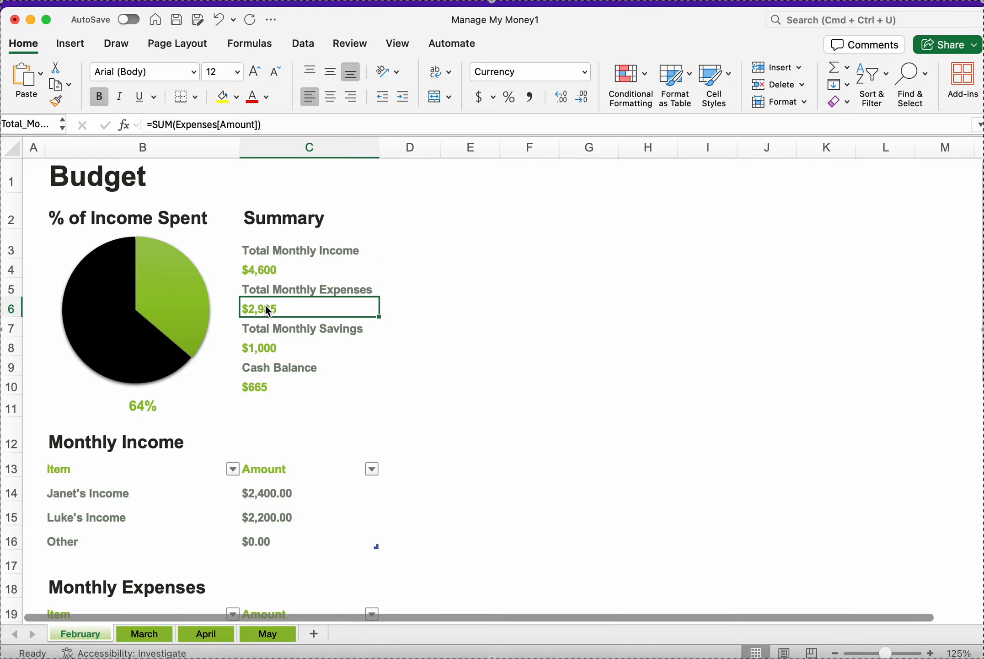
scroll(265, 304, "down", 5)
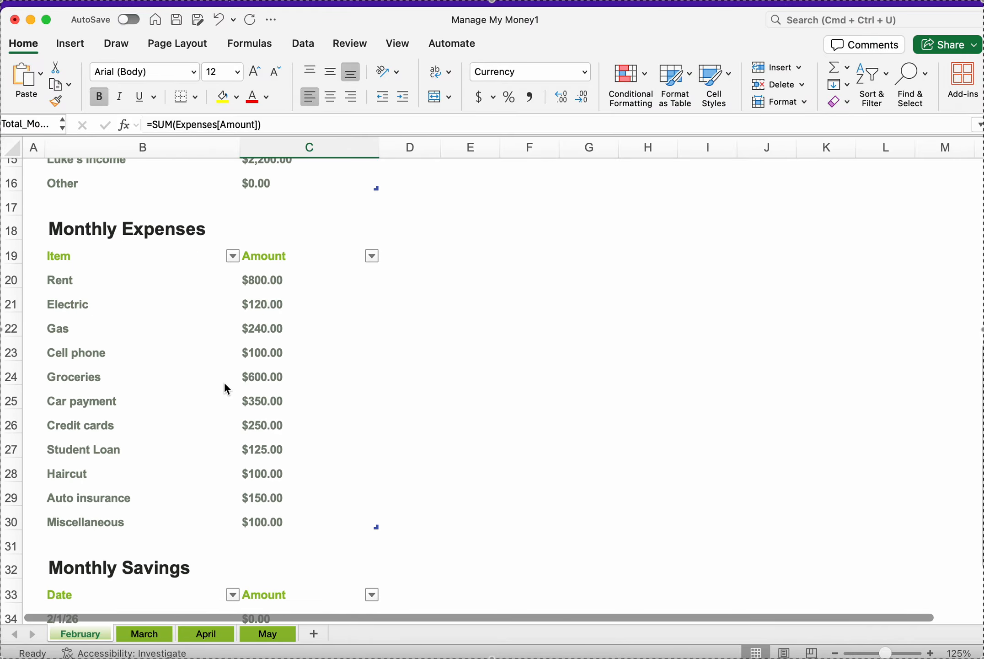
scroll(224, 386, "up", 5)
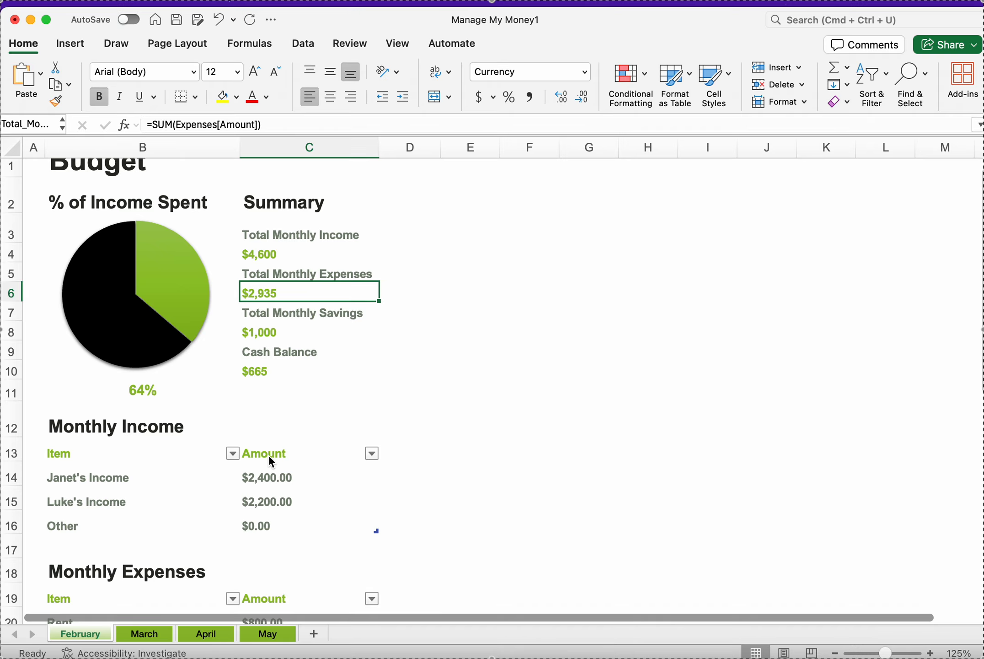
scroll(270, 457, "down", 8)
left_click(276, 393)
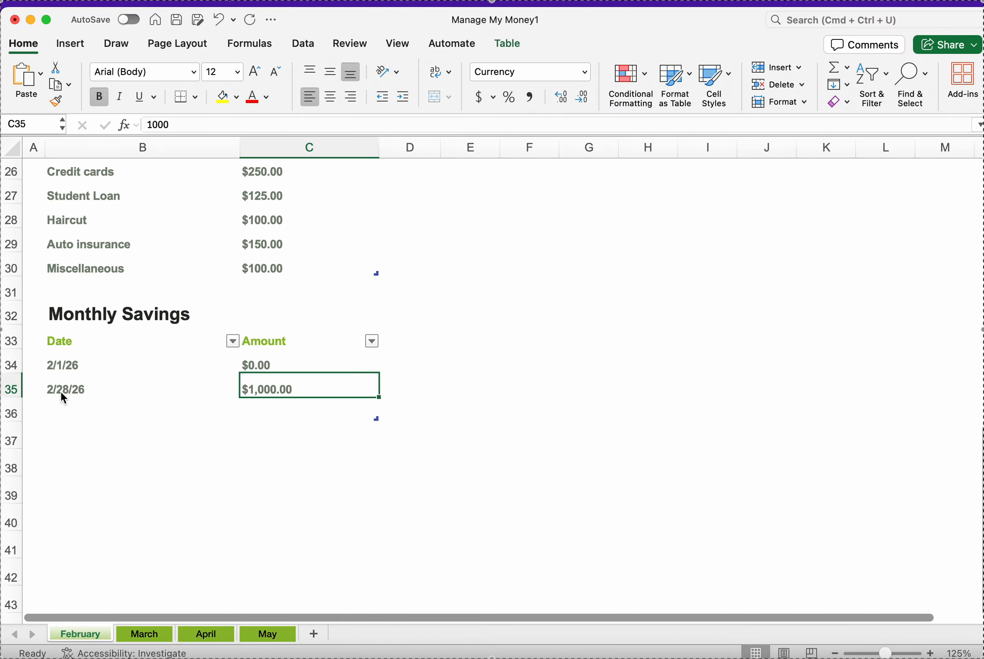
scroll(62, 394, "up", 10)
scroll(62, 393, "up", 3)
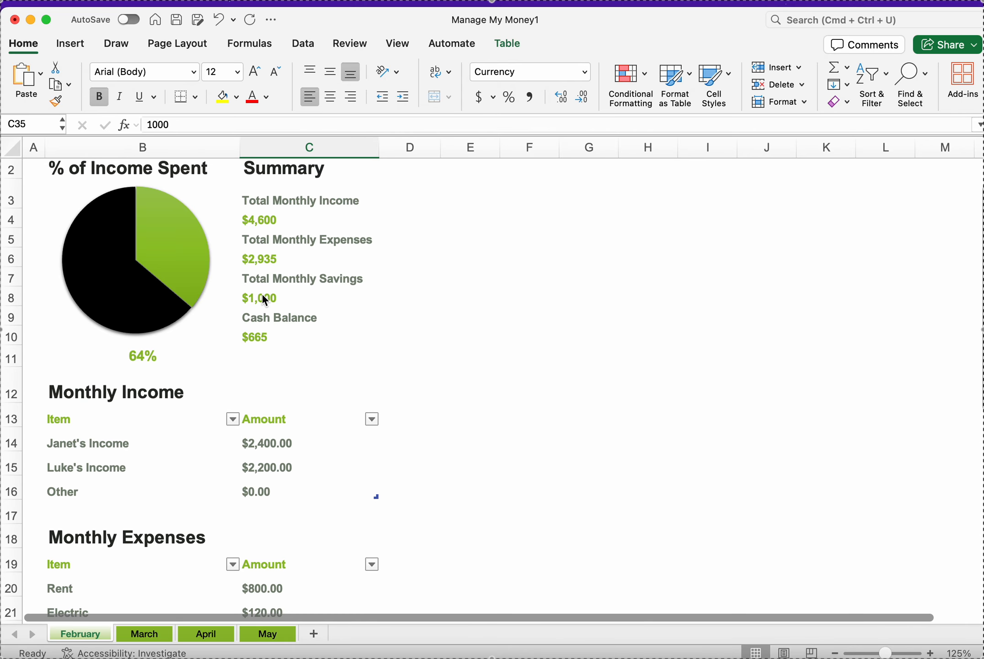
left_click(257, 343)
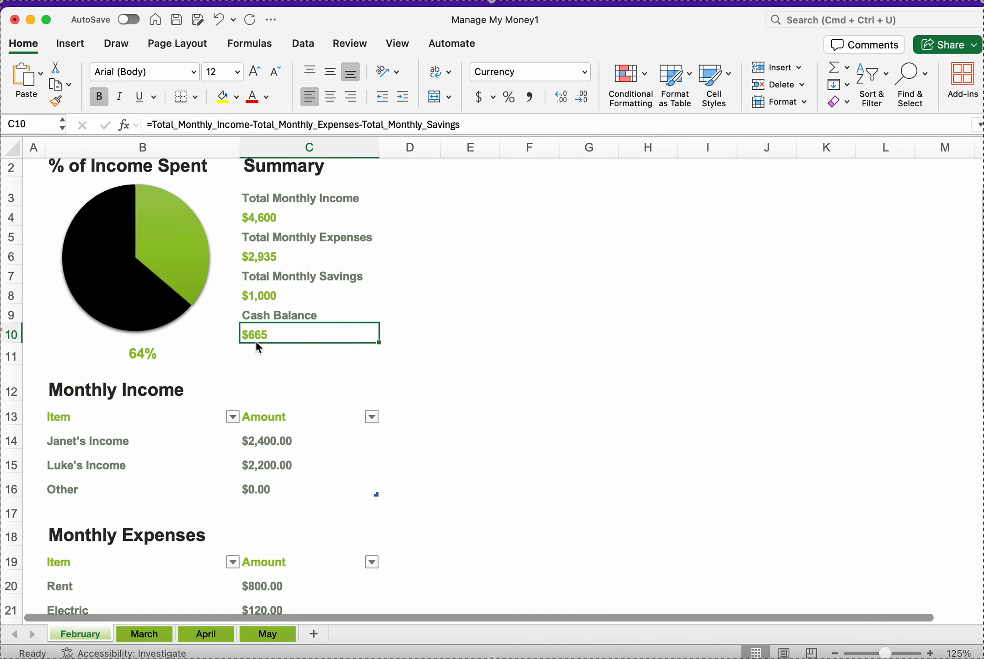
scroll(257, 344, "down", 10)
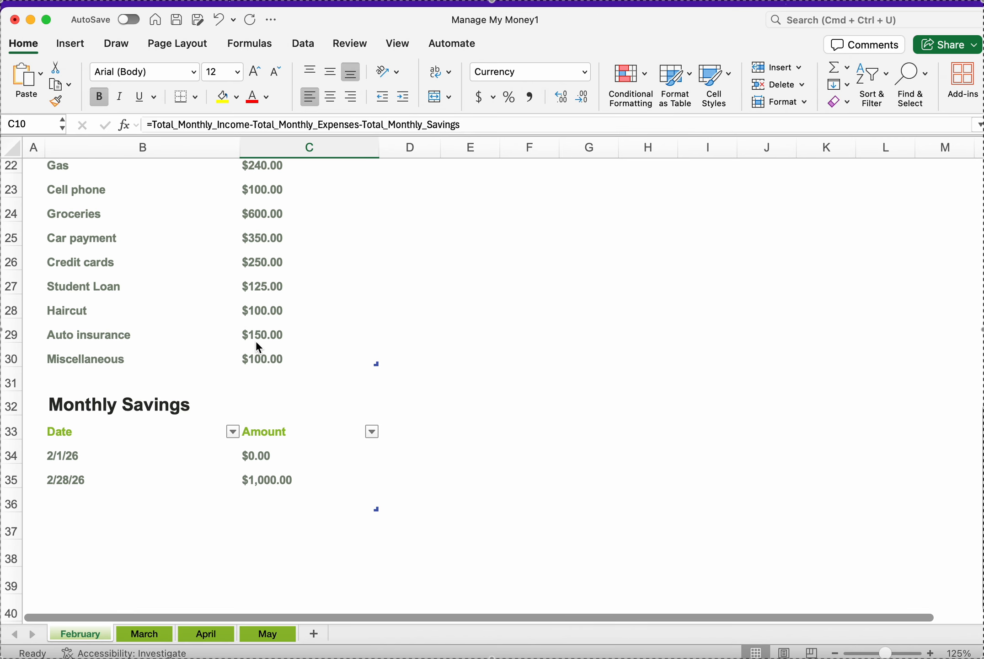
scroll(256, 343, "up", 5)
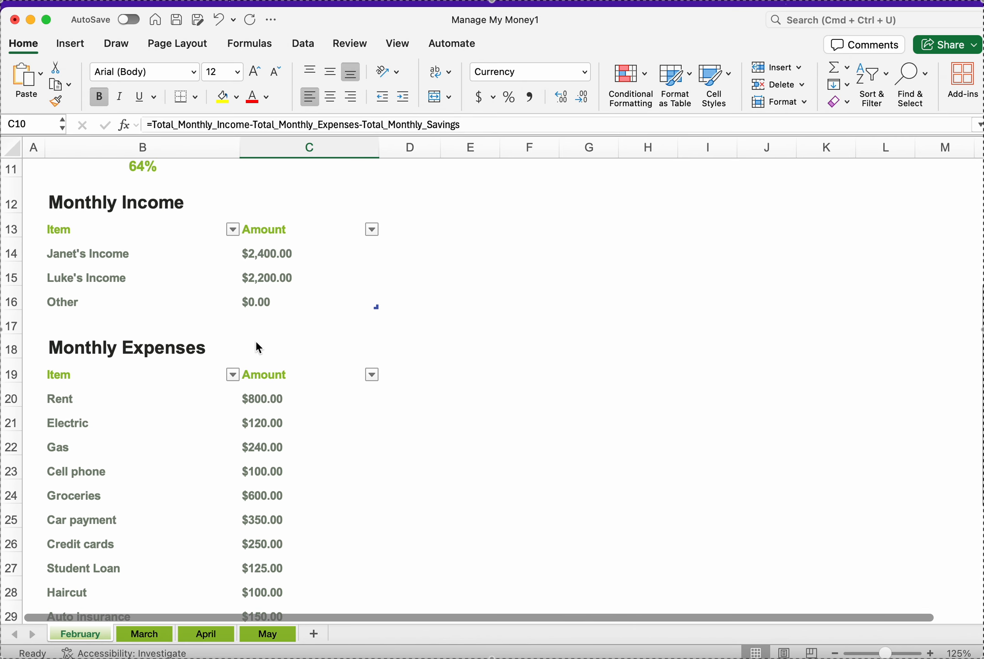
scroll(256, 342, "up", 2)
scroll(256, 342, "up", 1)
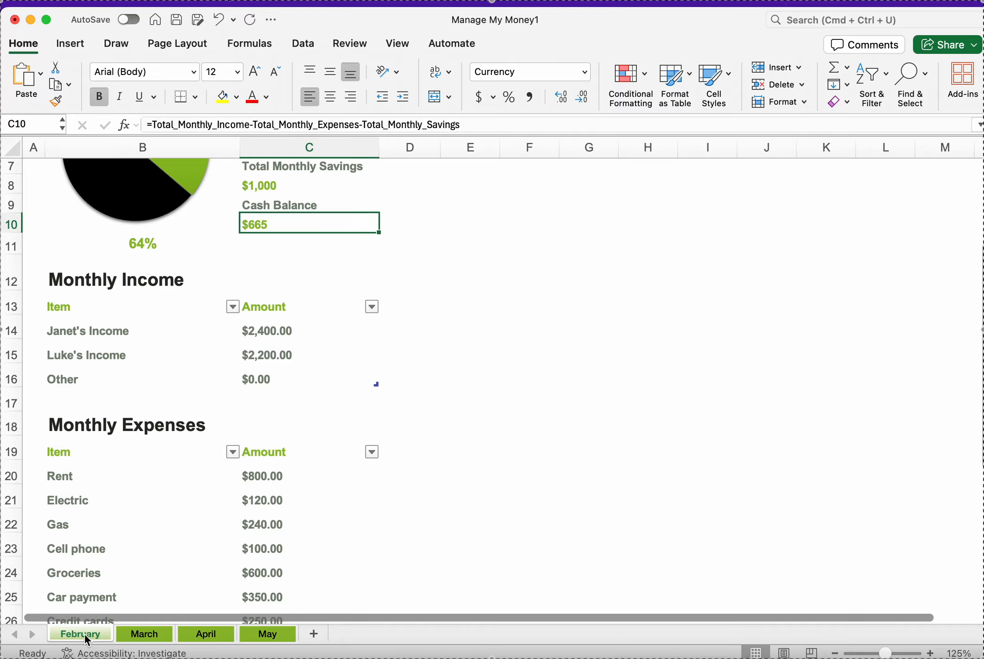
Step: Create a copy of the February sheet placed at the end of the workbook
scroll(94, 571, "down", 5)
scroll(97, 571, "down", 2)
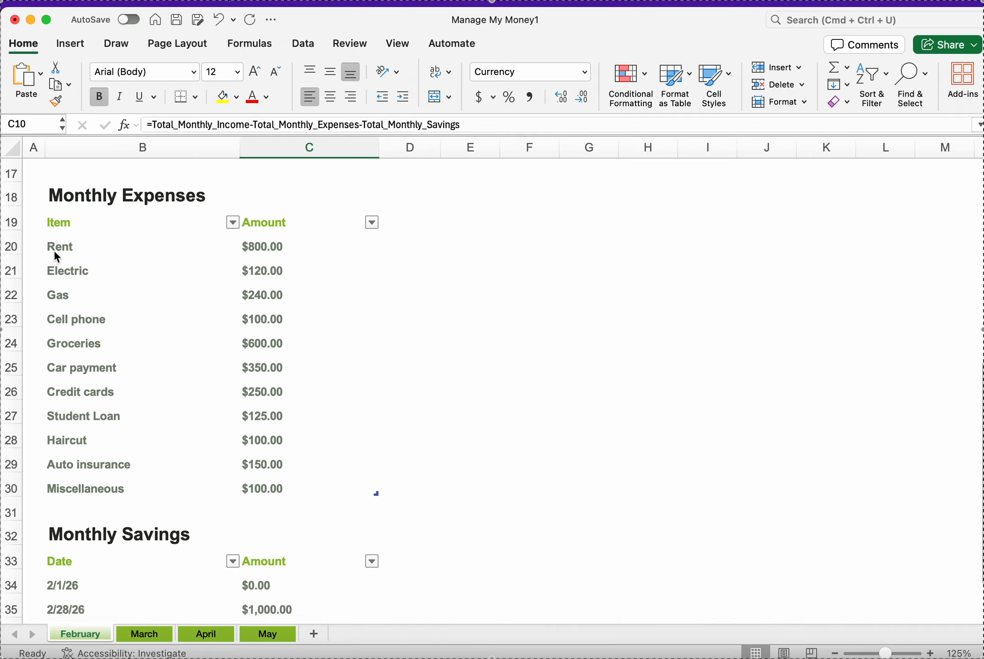
right_click(80, 637)
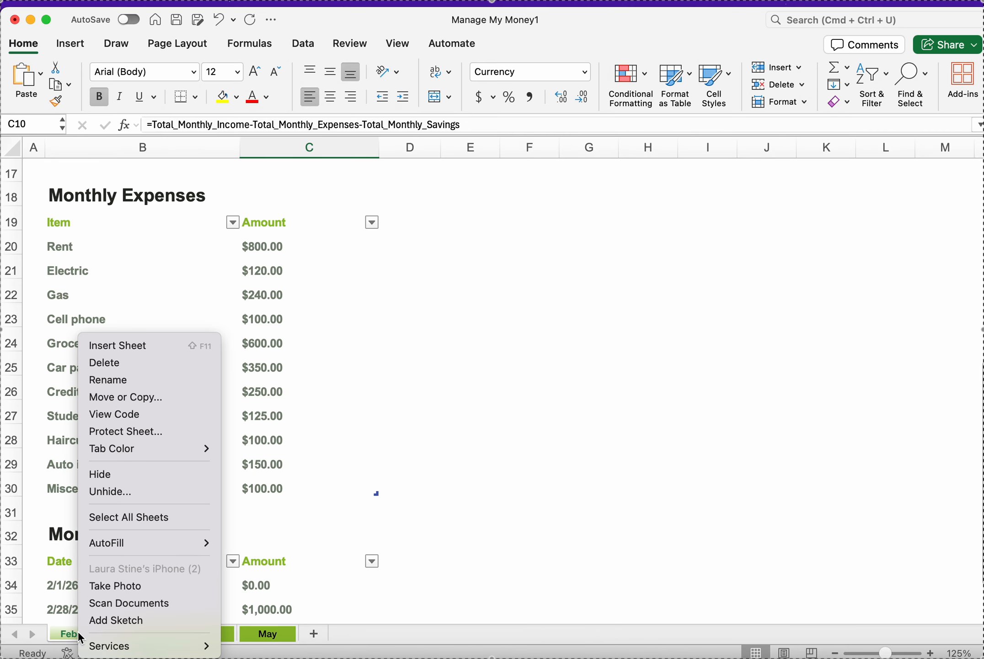
left_click(146, 406)
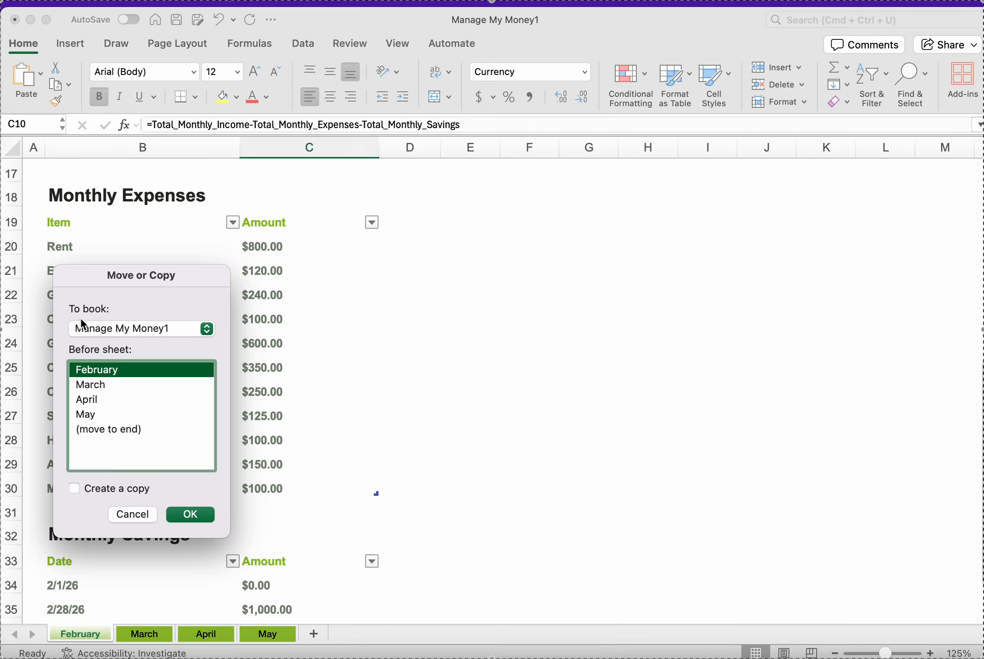
left_click(74, 488)
left_click(105, 433)
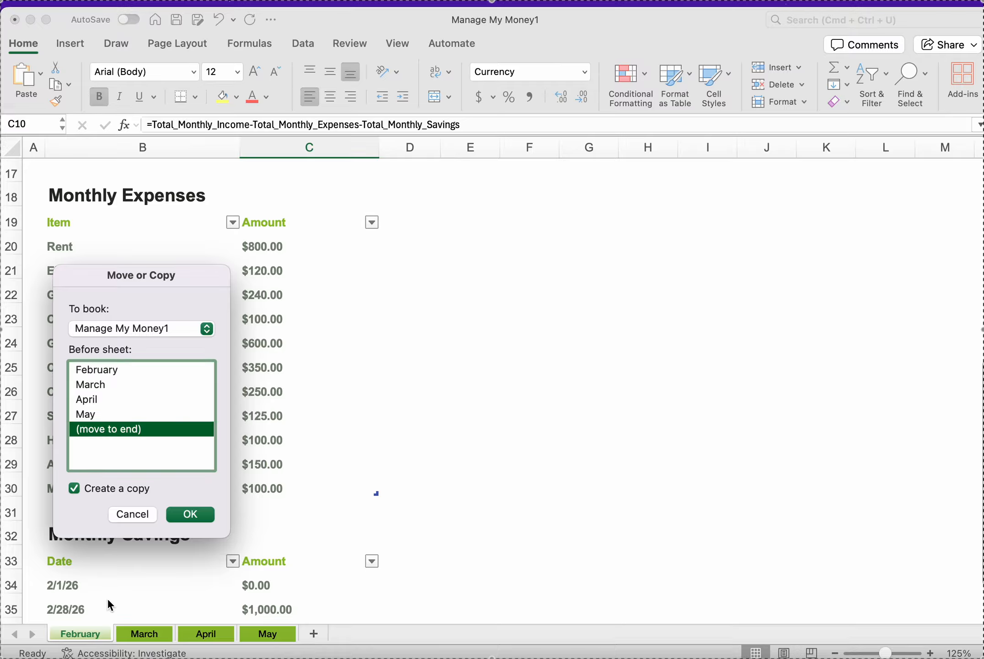
left_click(187, 514)
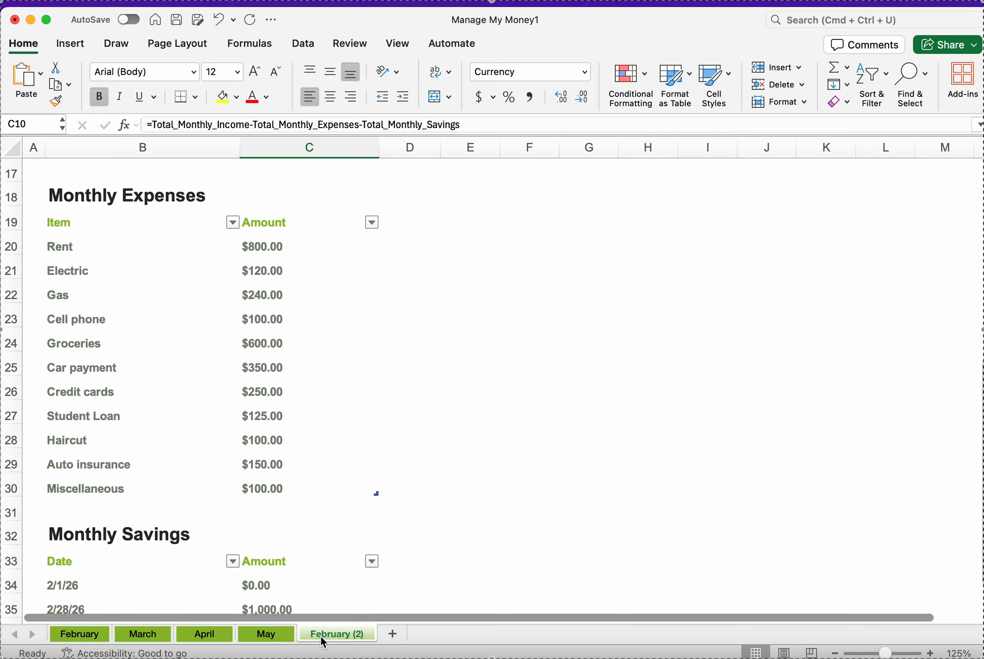
Step: Rename the copied February (2) sheet as June
double_click(320, 634)
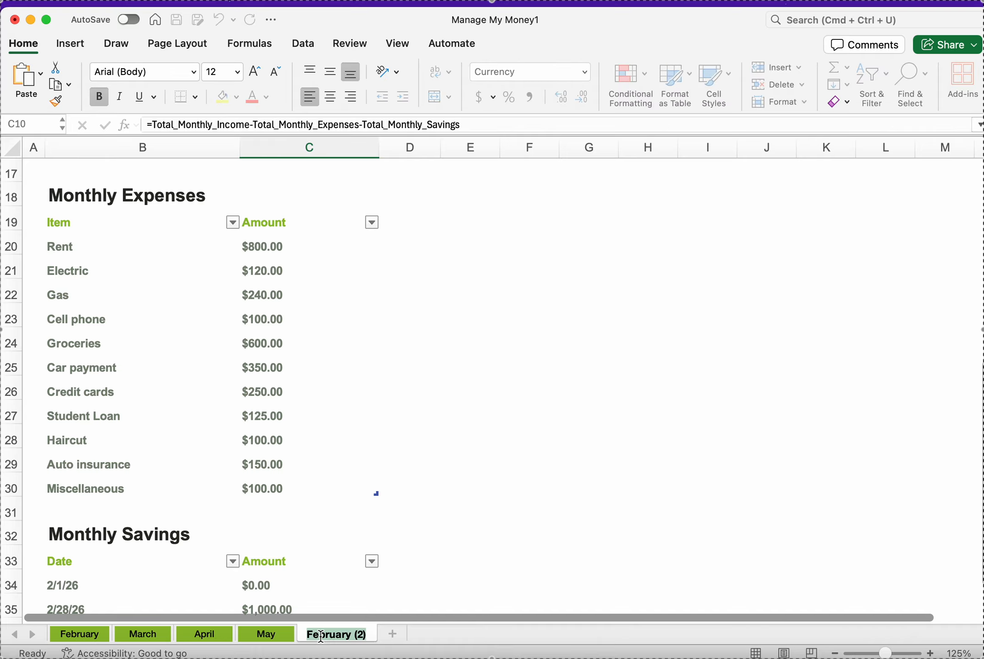
type("June")
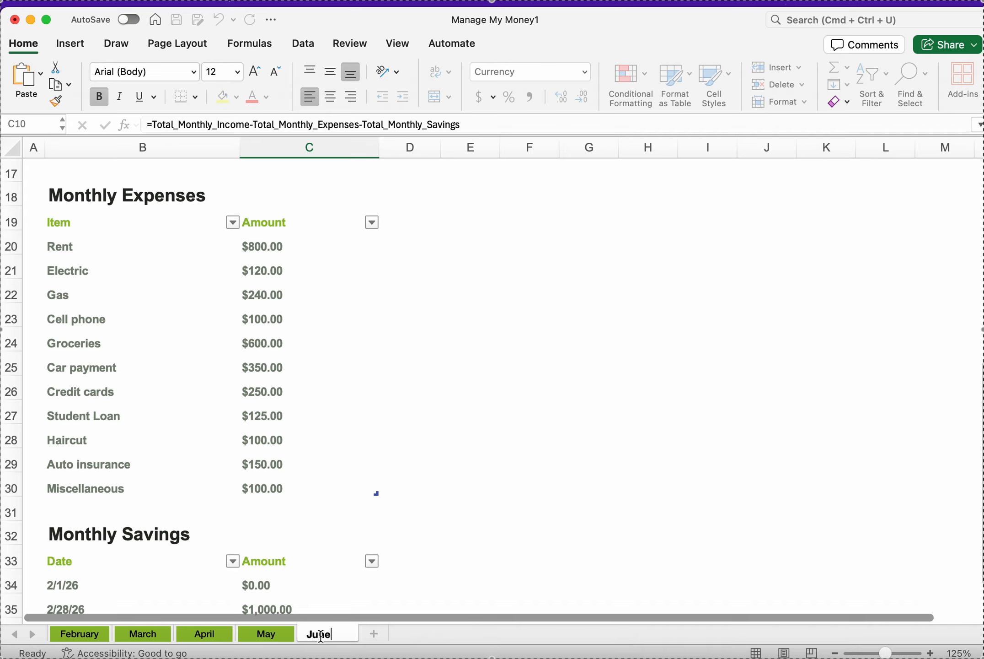
key("Return")
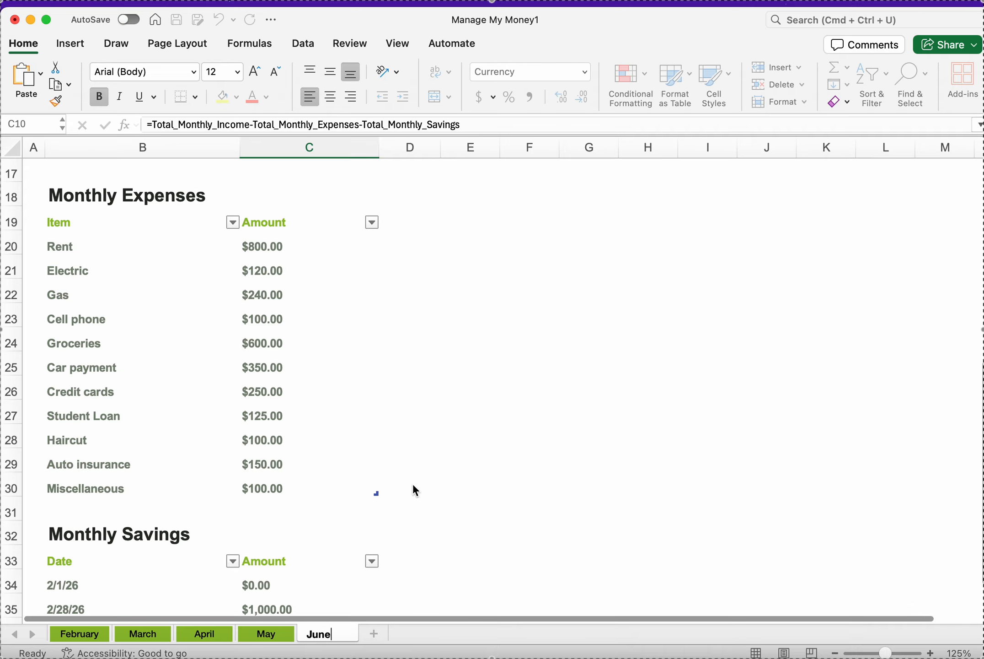
left_click(447, 491)
Step: Review the February sheet's income table and the formula behind the Total Monthly Expenses figure
scroll(304, 491, "down", 3)
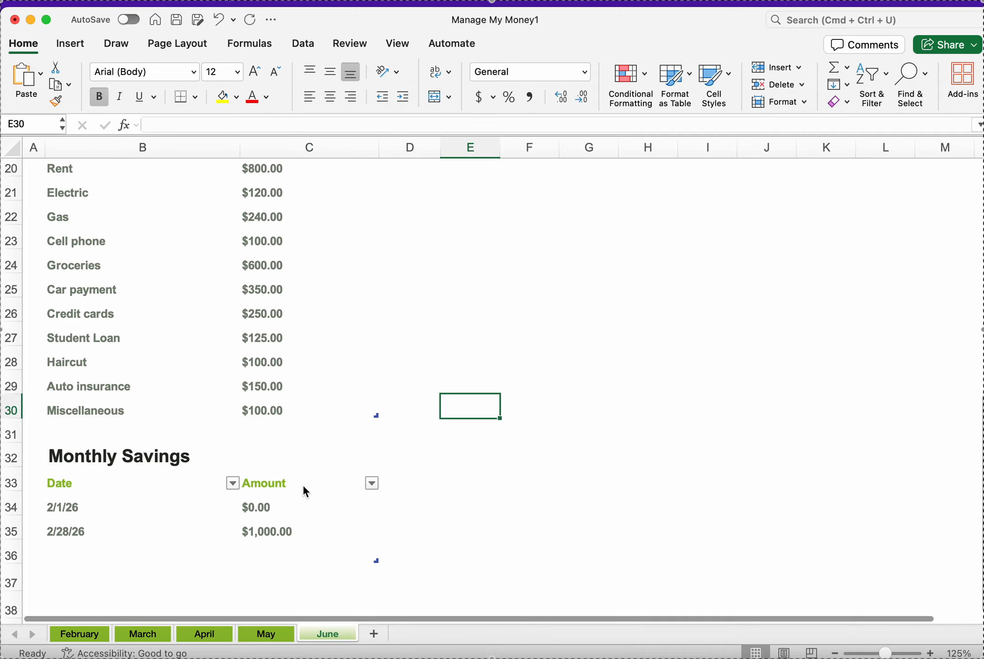
scroll(268, 599, "up", 3)
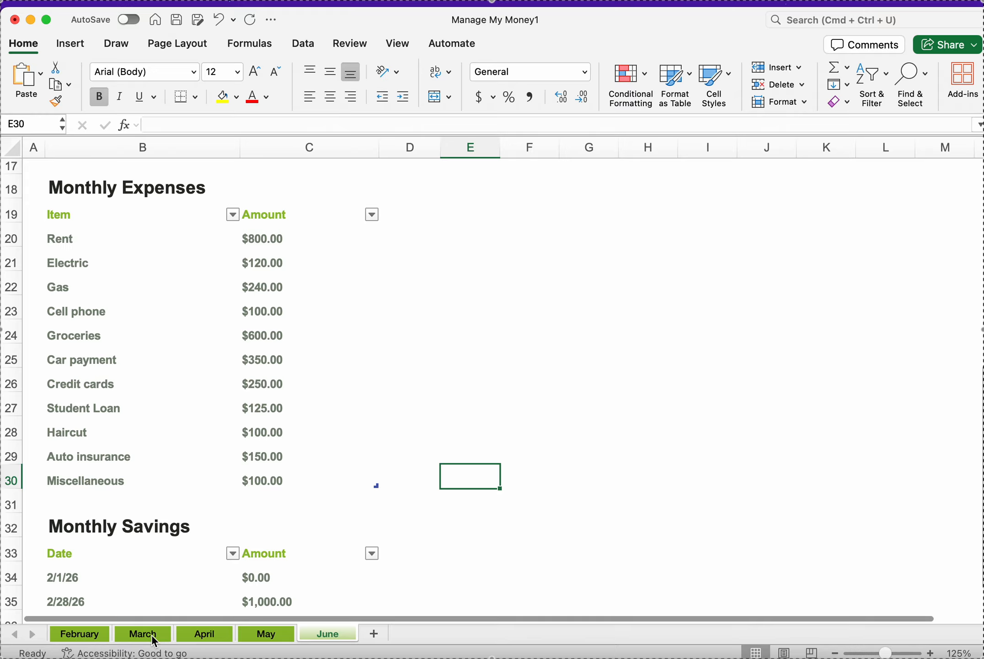
left_click(81, 634)
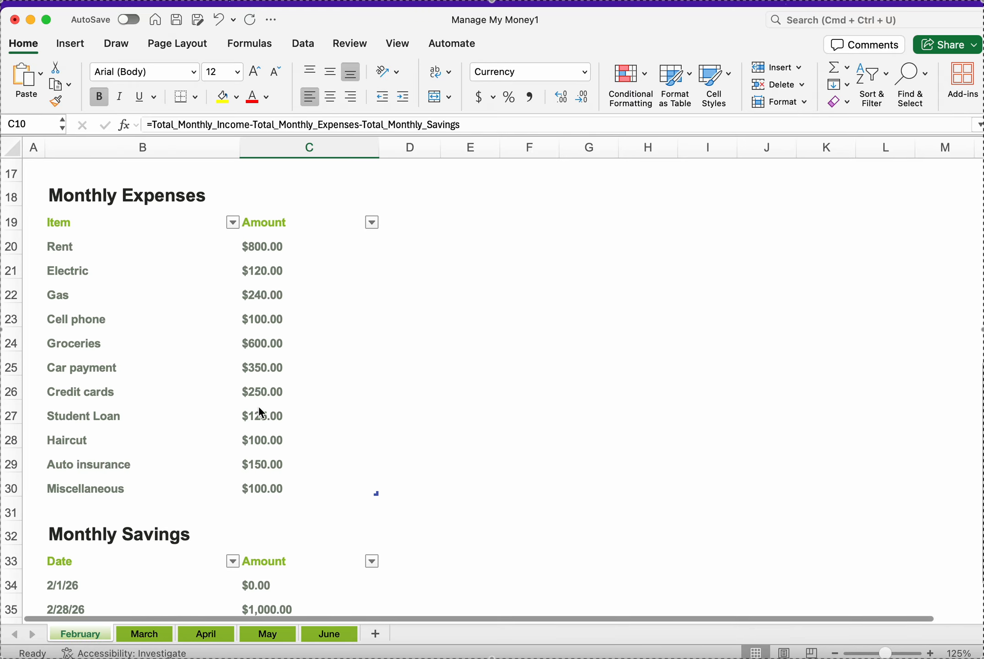
scroll(259, 399, "up", 6)
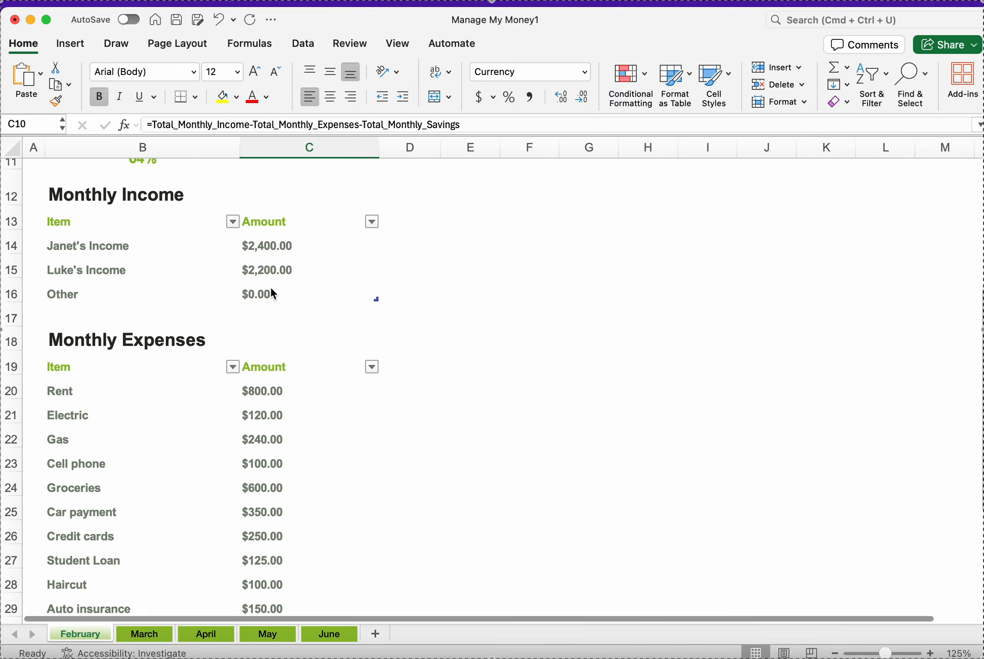
scroll(271, 287, "up", 4)
left_click(267, 227)
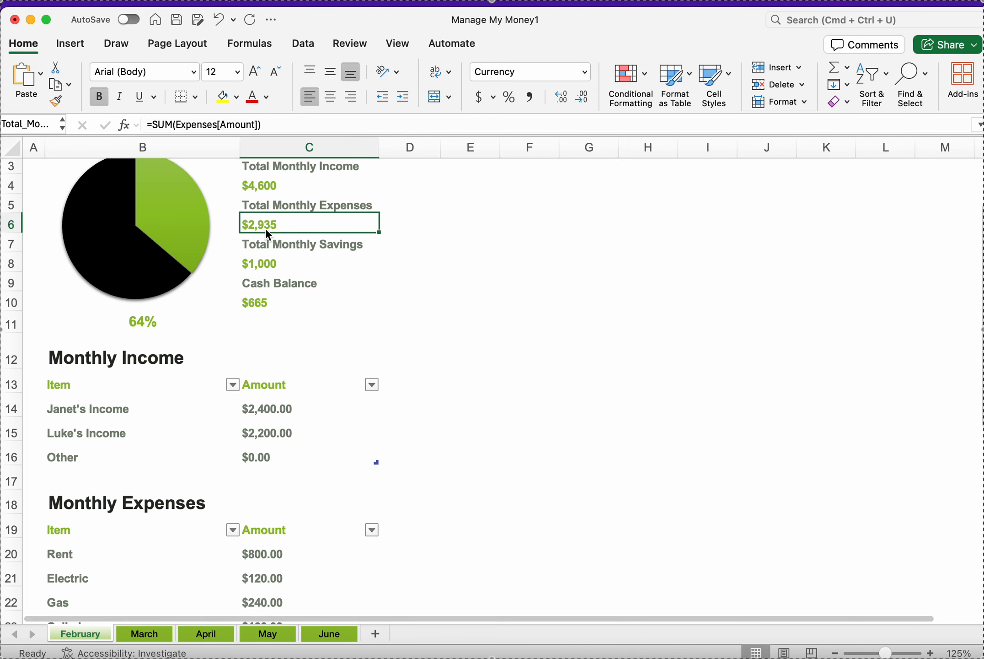
scroll(237, 325, "down", 3)
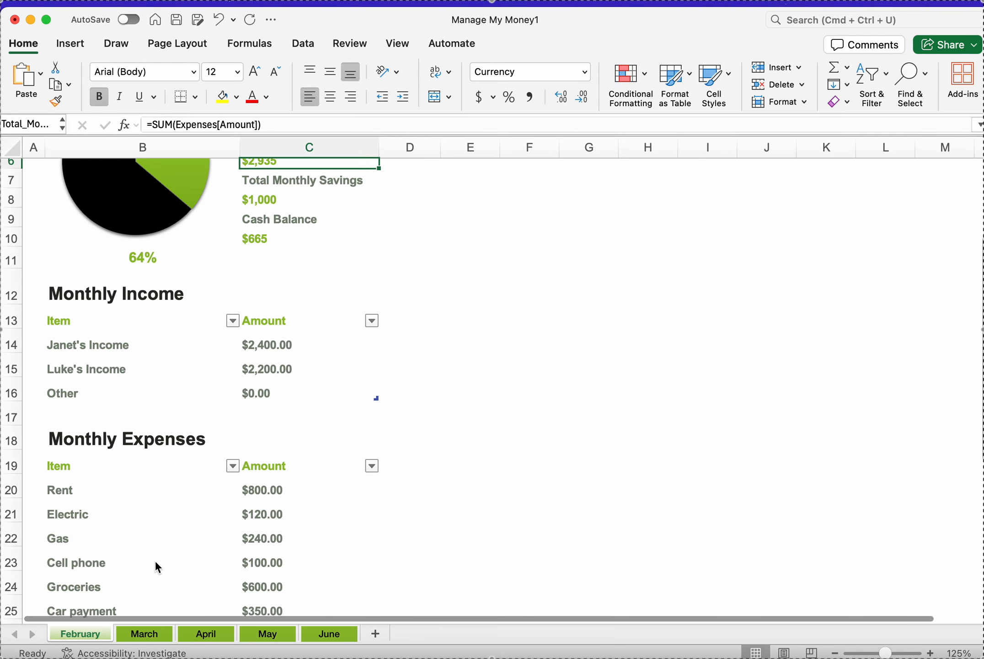
Step: Examine the March sheet's income and expense tables, including the Car Registration item and its amount
left_click(139, 635)
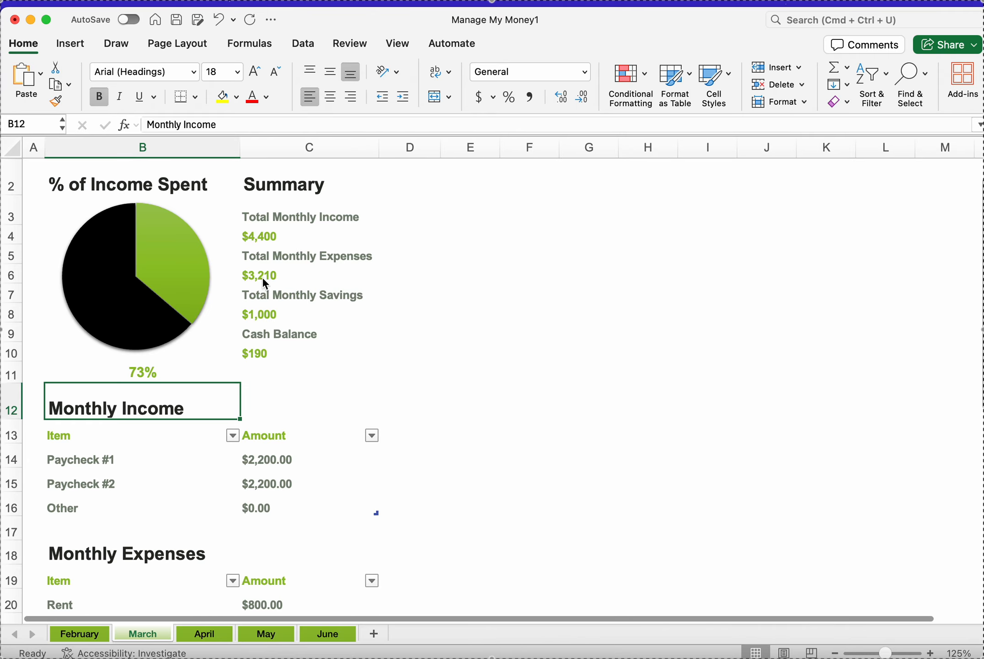
scroll(266, 285, "down", 10)
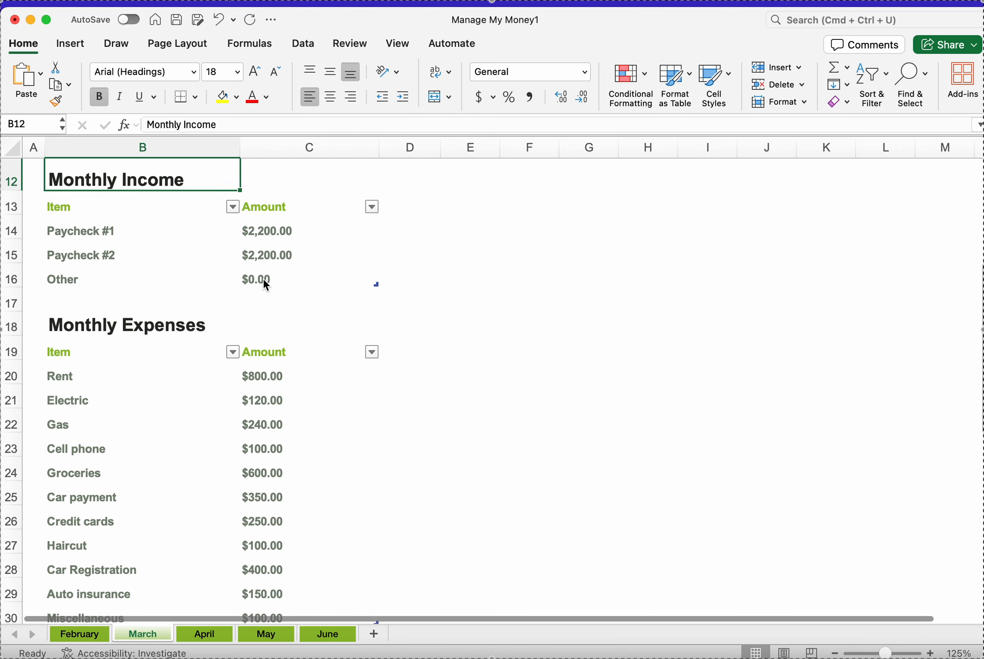
left_click(258, 469)
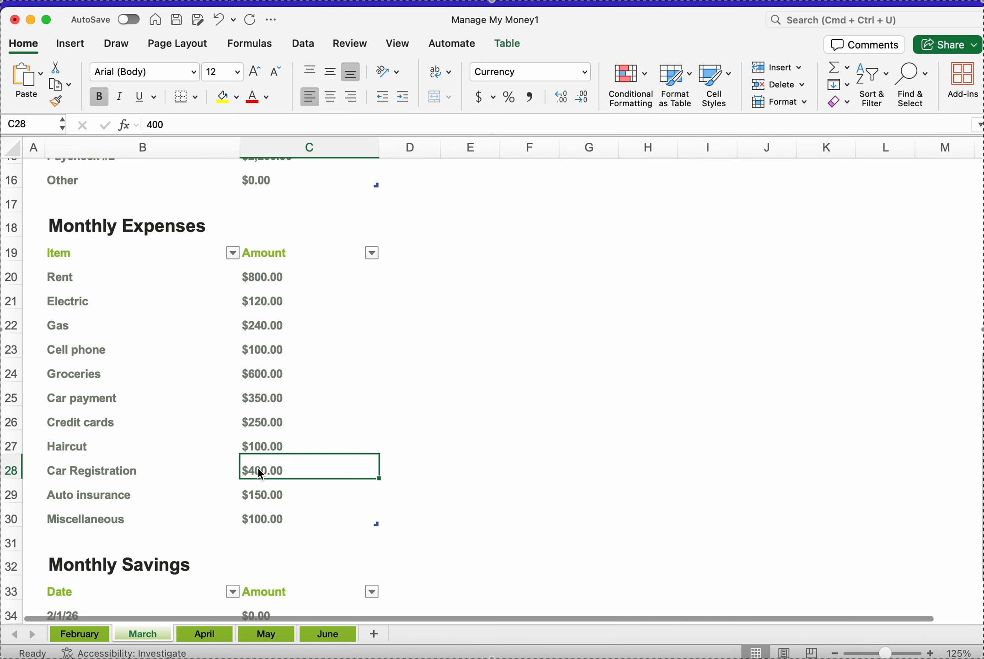
left_click(110, 466)
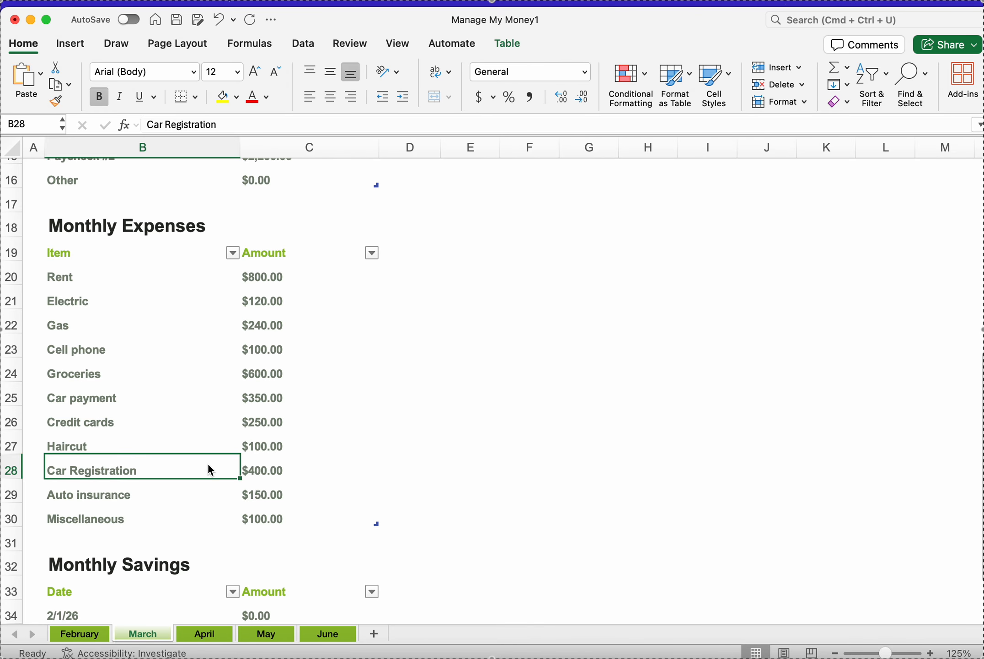
left_click(266, 477)
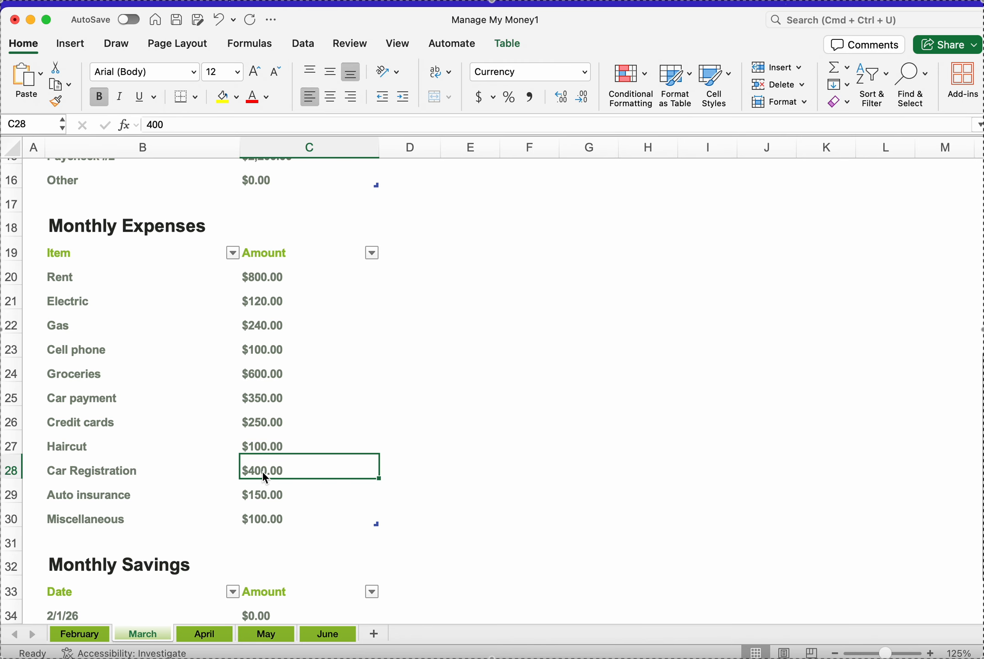
scroll(265, 475, "up", 5)
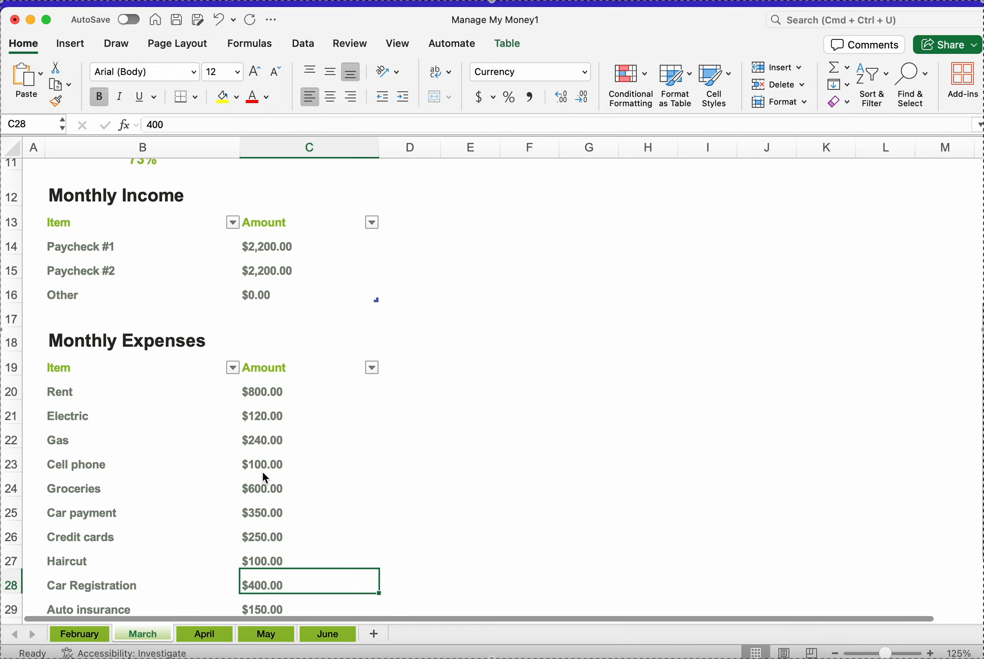
Step: Leaf through the February, March and April sheets down to April's Monthly Savings table
left_click(75, 634)
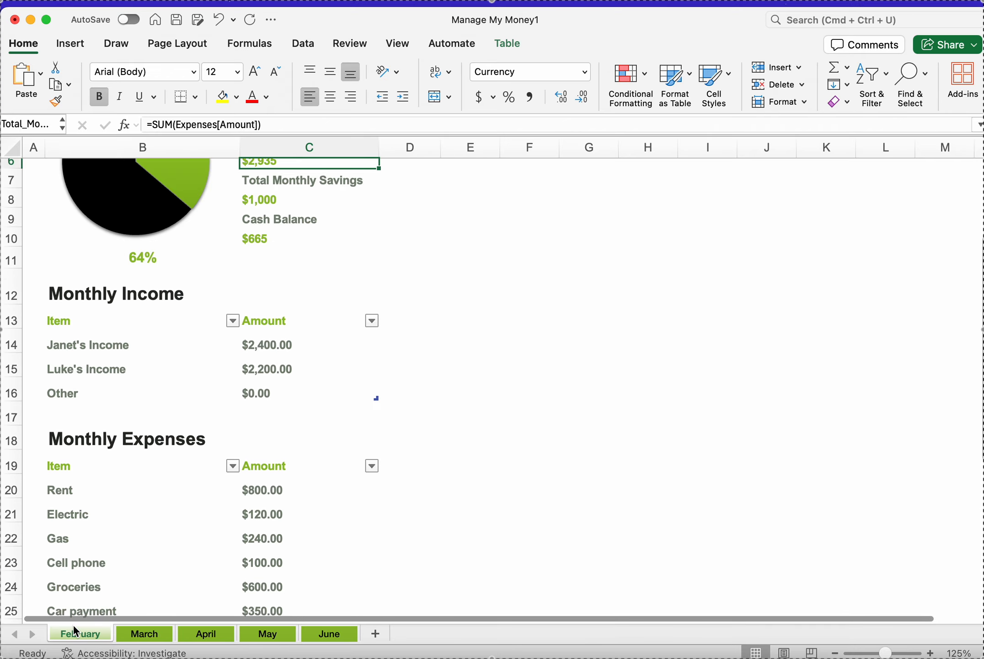
left_click(144, 635)
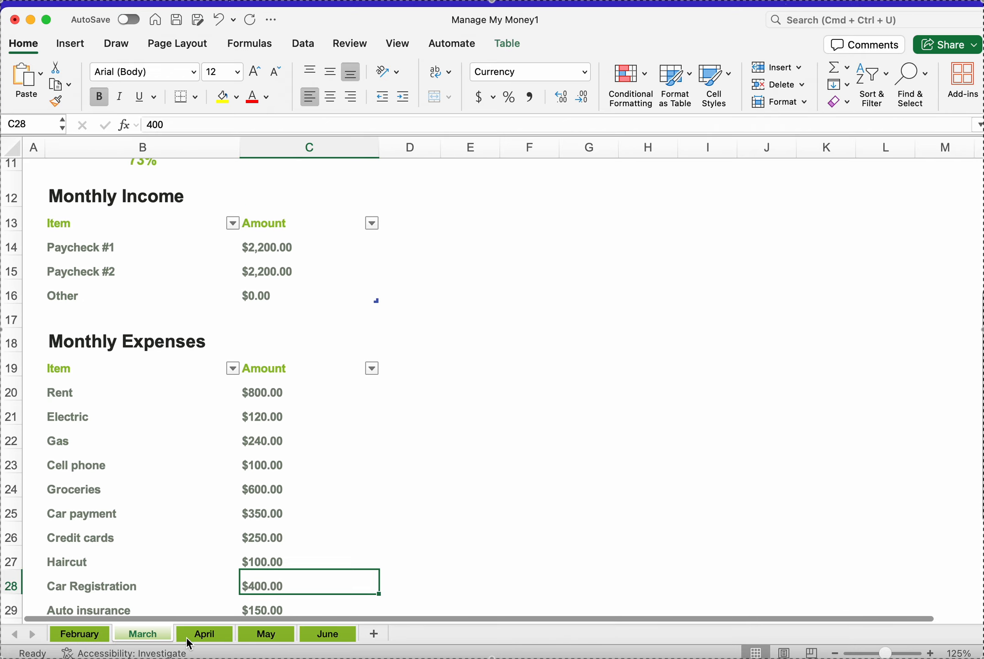
left_click(202, 634)
scroll(188, 457, "down", 10)
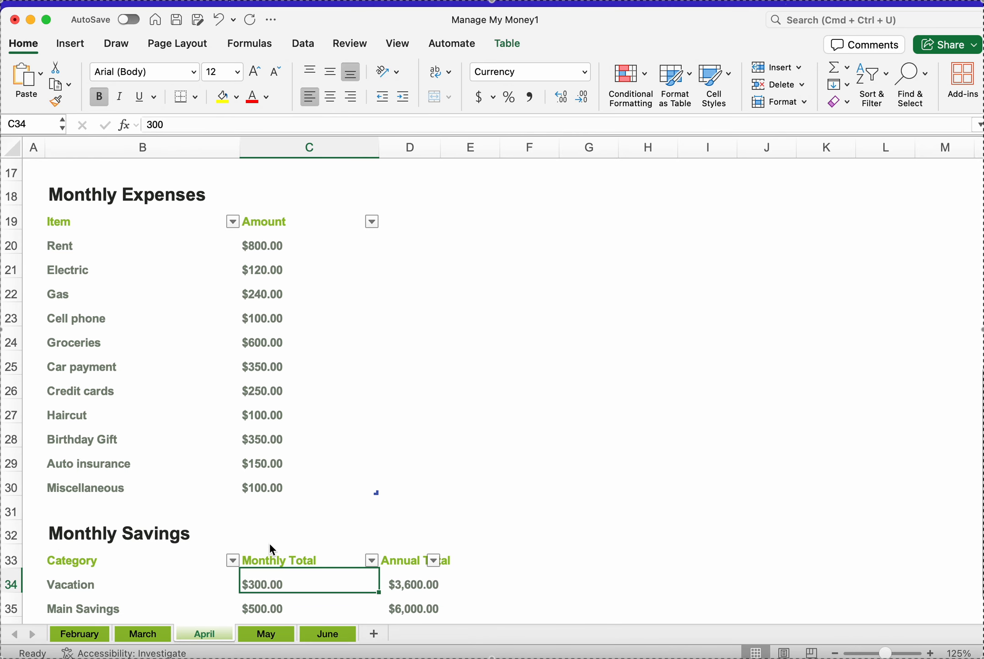
scroll(244, 487, "down", 5)
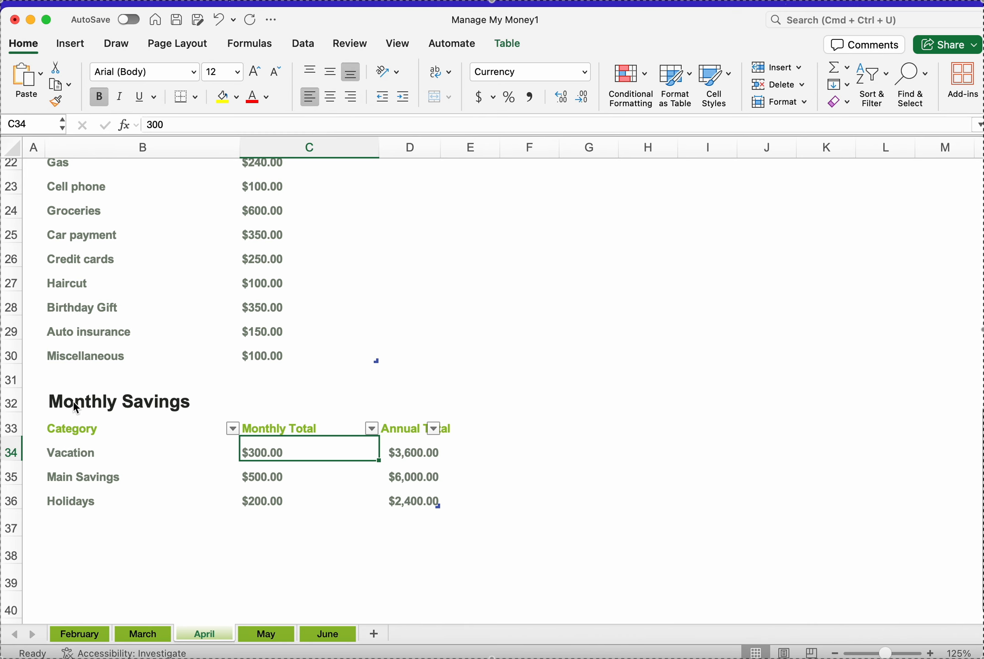
Step: Examine the April Monthly Savings table's categories, monthly totals and annual total formulas
left_click(70, 454)
left_click(72, 430)
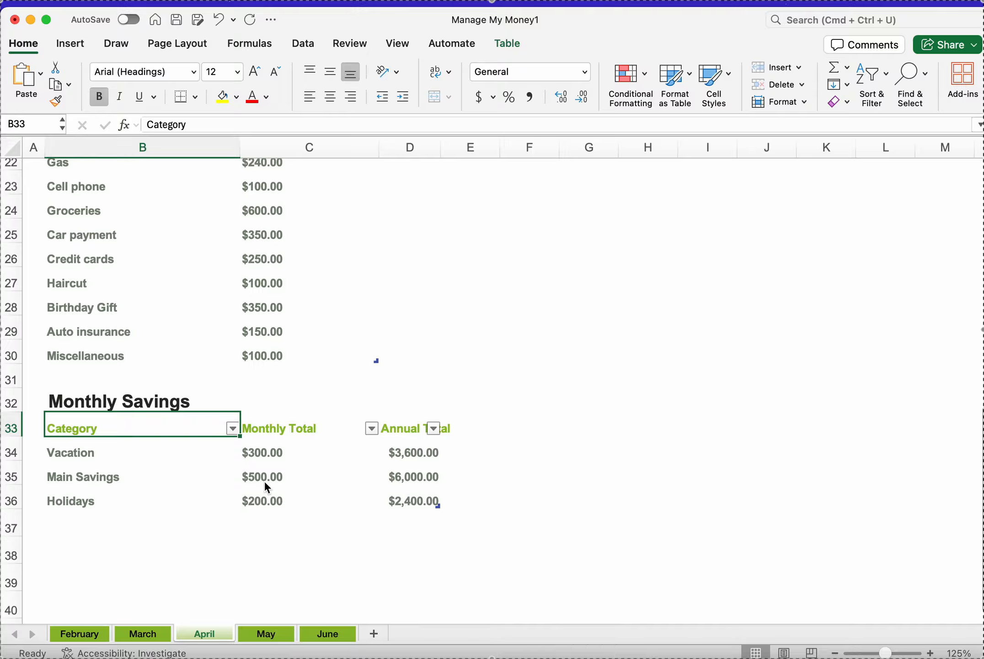
left_click(87, 444)
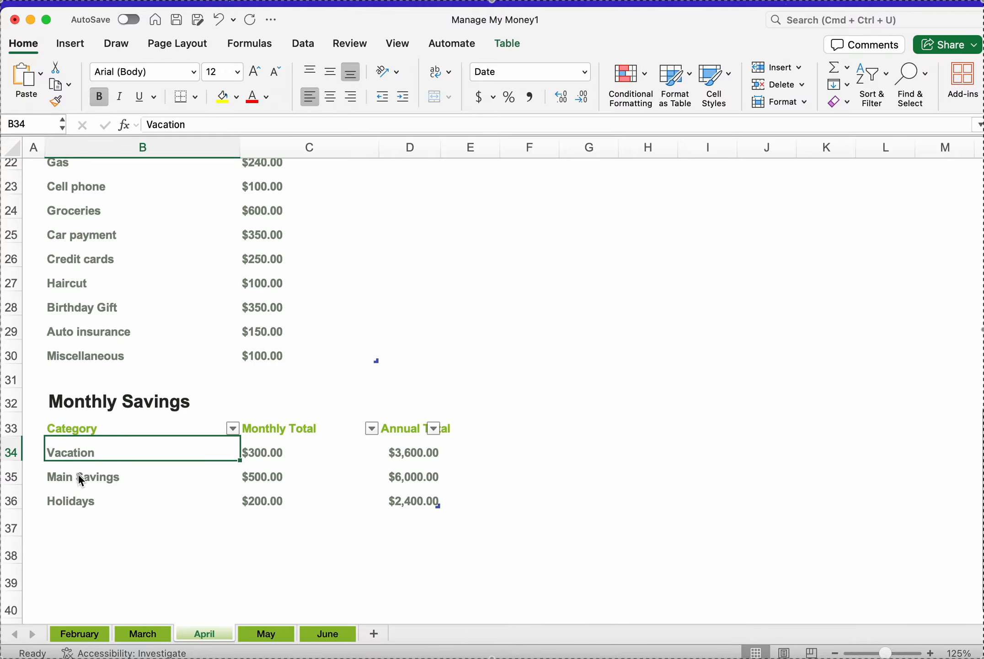
left_click(77, 479)
left_click(81, 454)
left_click(262, 458)
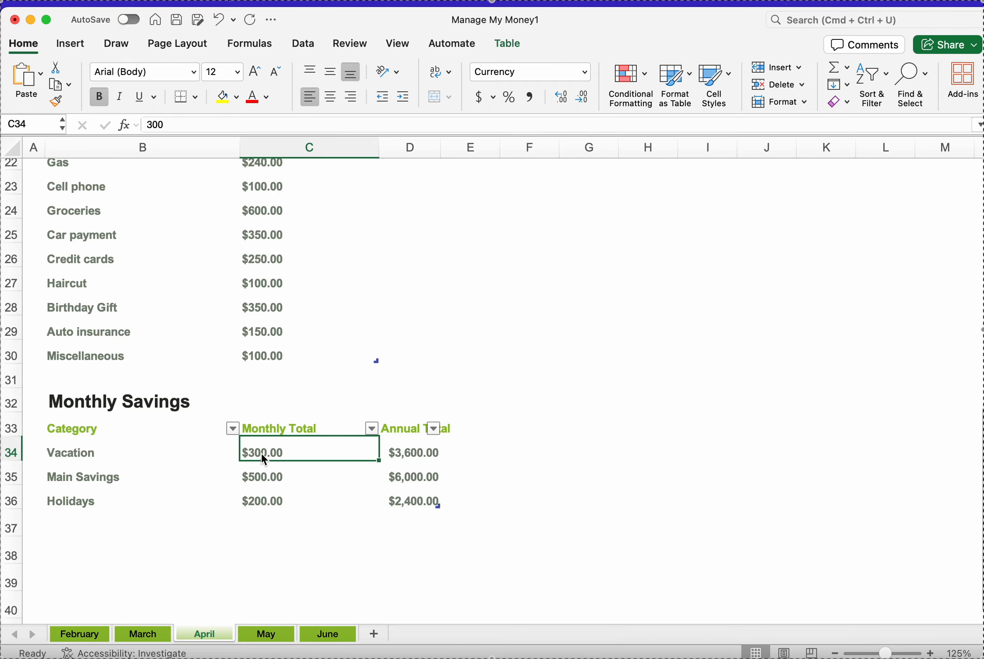
left_click(84, 480)
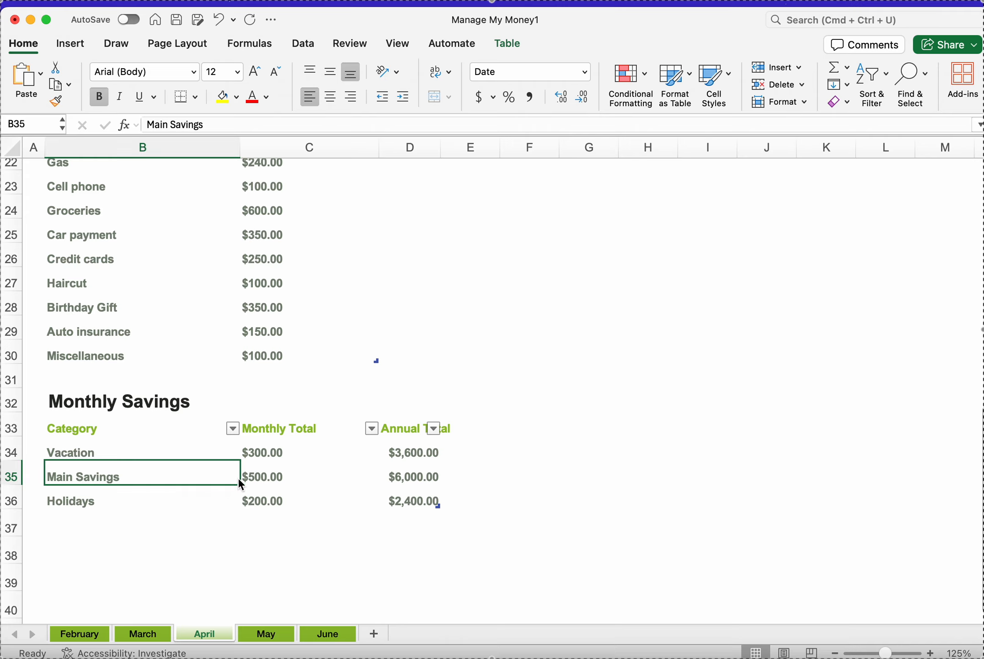
left_click(264, 486)
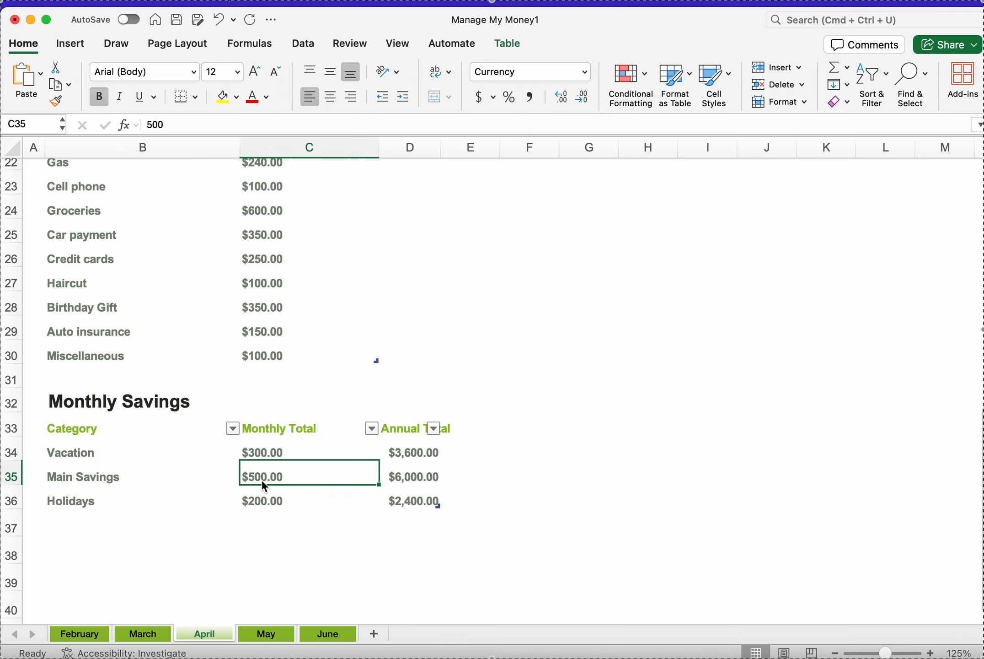
left_click(85, 500)
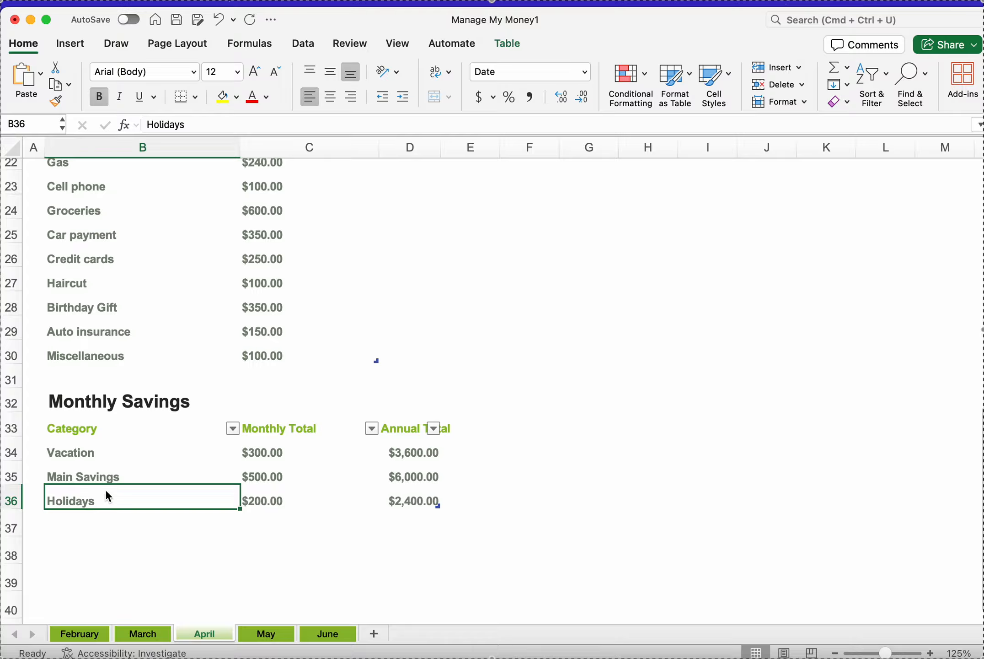
left_click(274, 484)
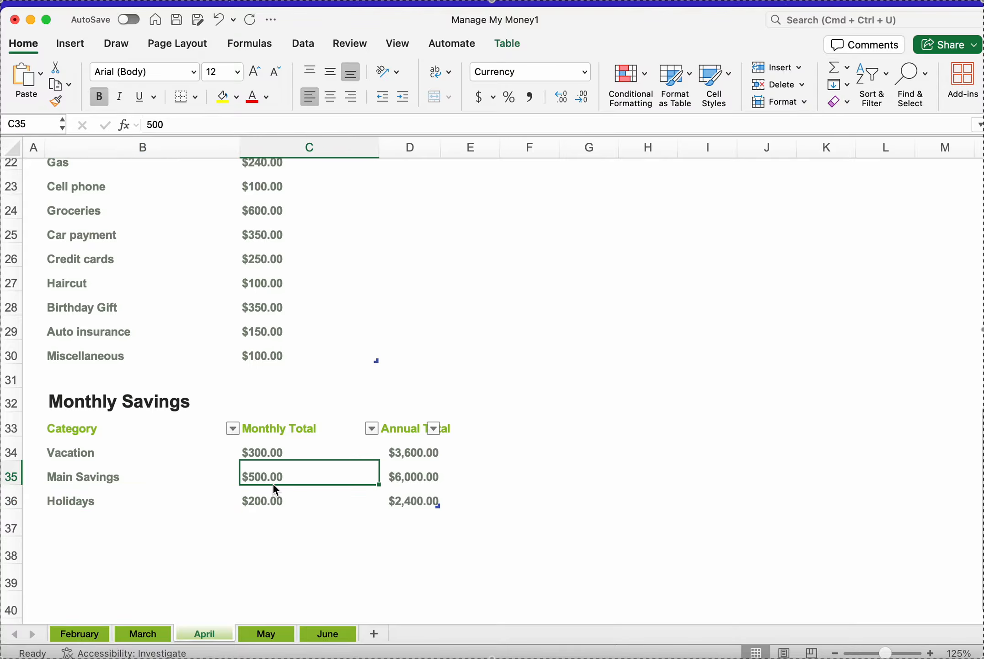
left_click(87, 500)
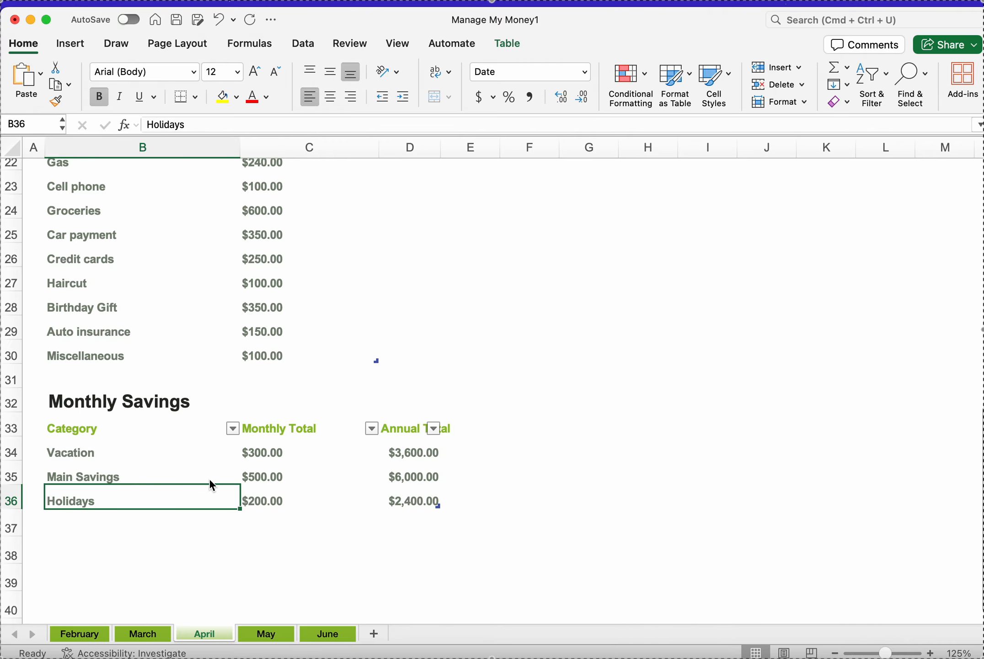
left_click(257, 496)
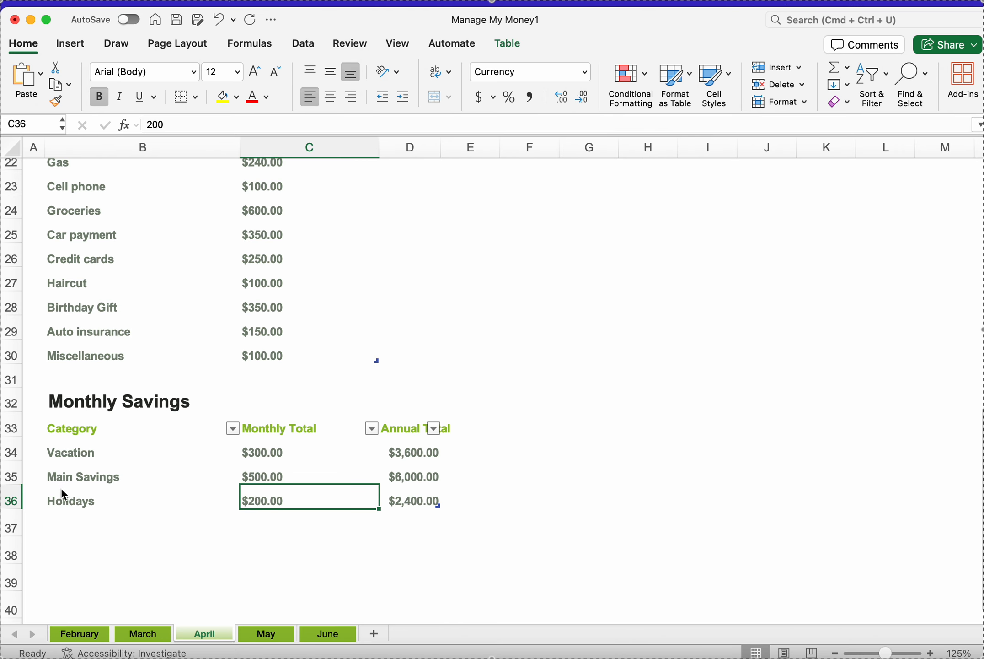
left_click(61, 498)
left_click(266, 501)
left_click(421, 455)
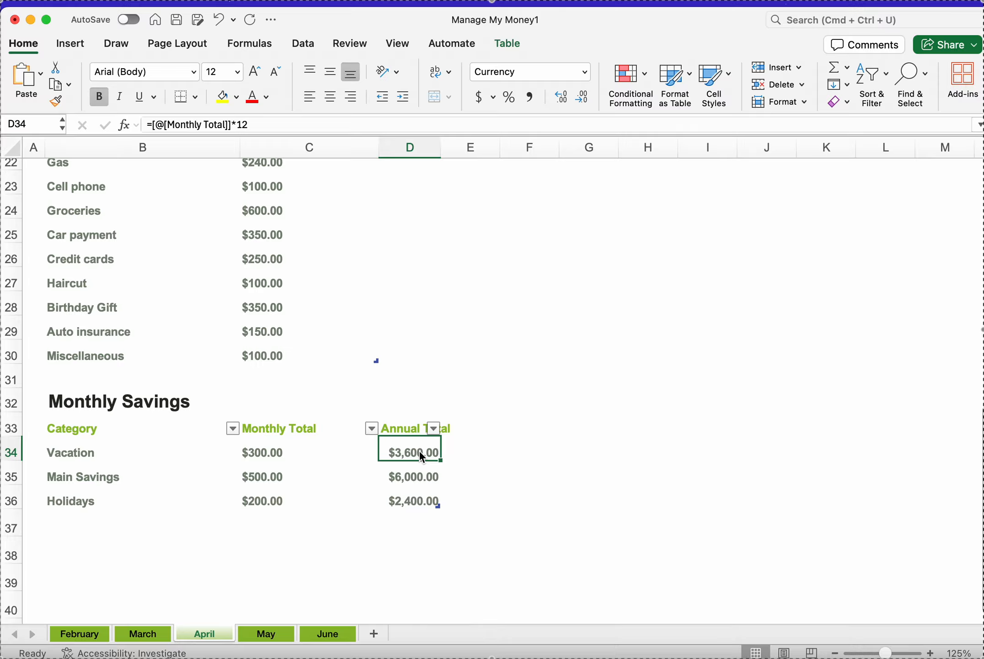
left_click(432, 478)
Step: Clear the three Annual Total formulas in the April Monthly Savings table
left_click(425, 448)
key("Delete")
left_click(506, 472)
left_click(423, 471)
key("Delete")
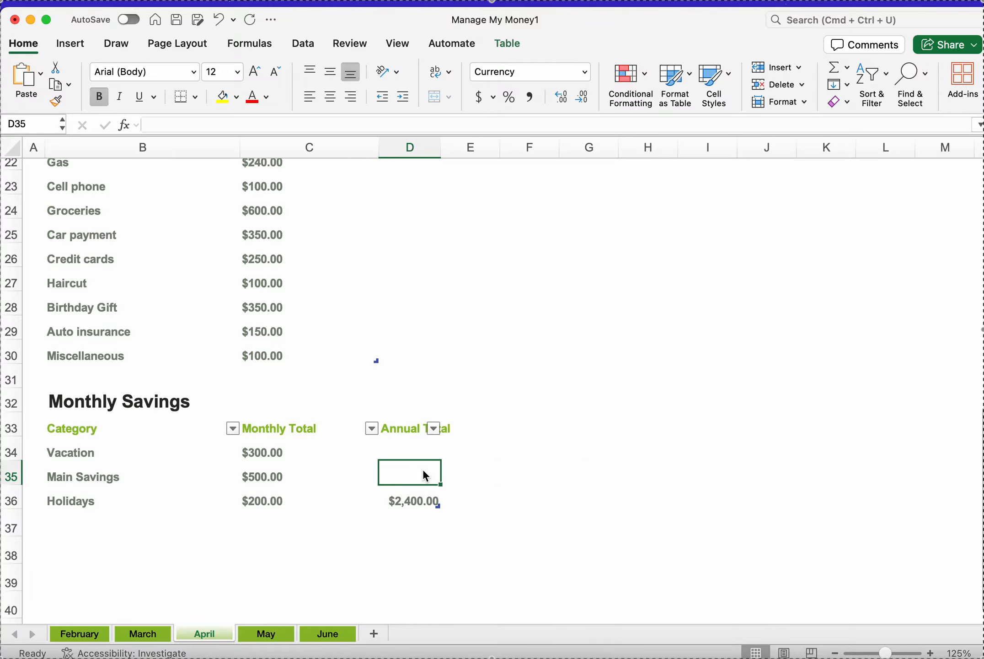
left_click(426, 500)
key("Delete")
Step: Enter the Annual Total formula =[@[Monthly Total]]*12 in the Vacation row of the Monthly Savings table
left_click(414, 449)
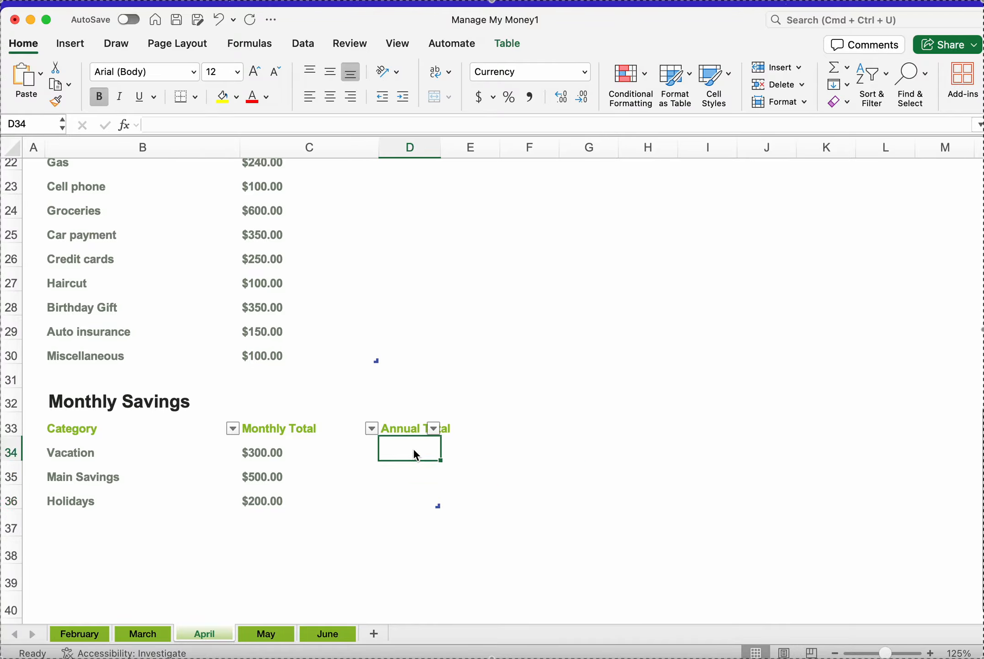
type("=")
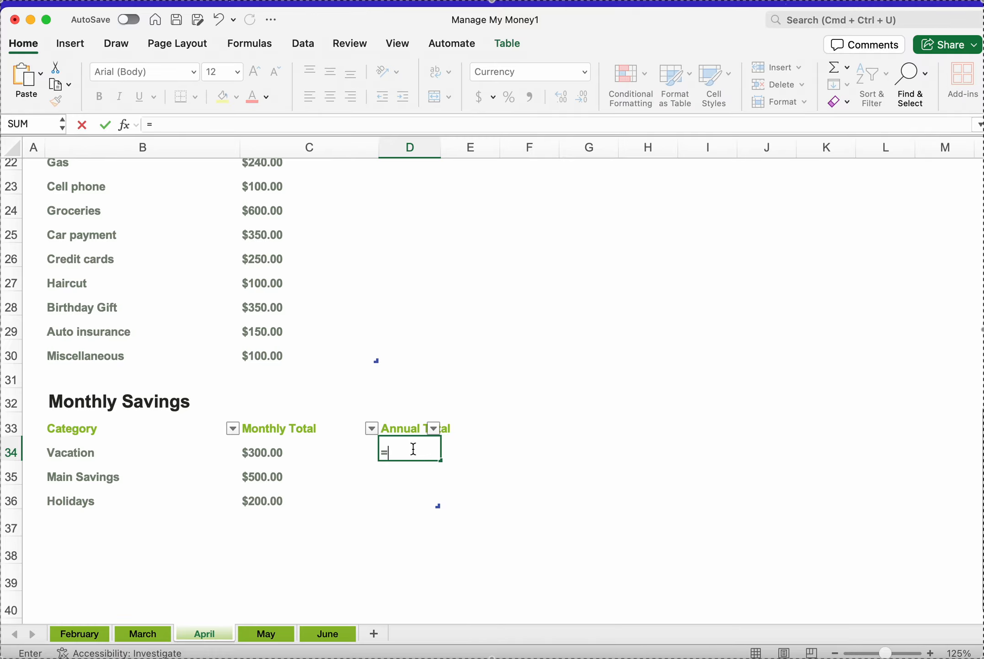
left_click(263, 455)
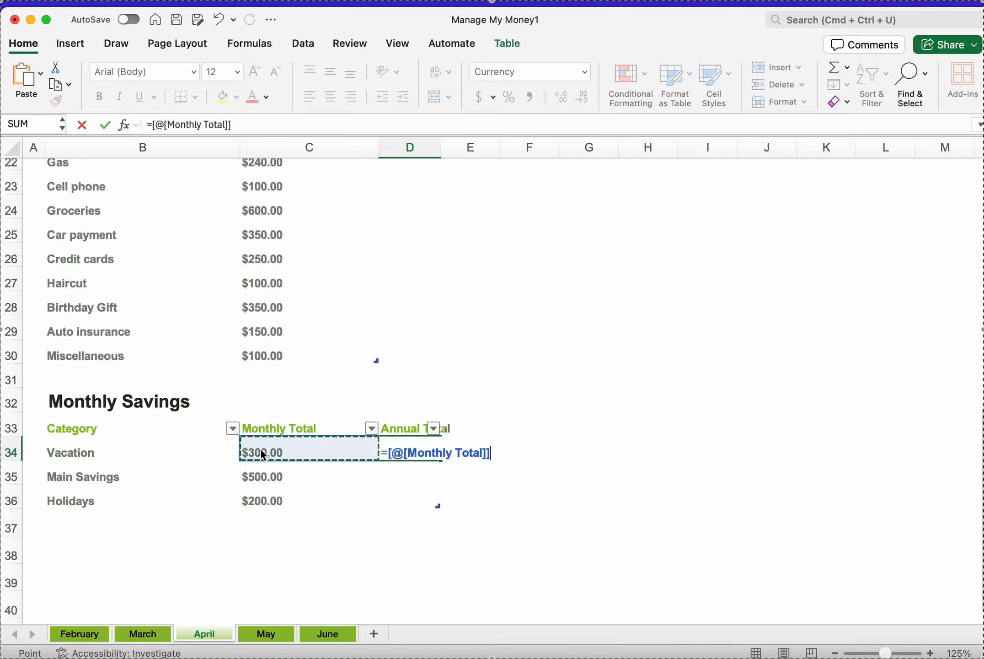
type("*")
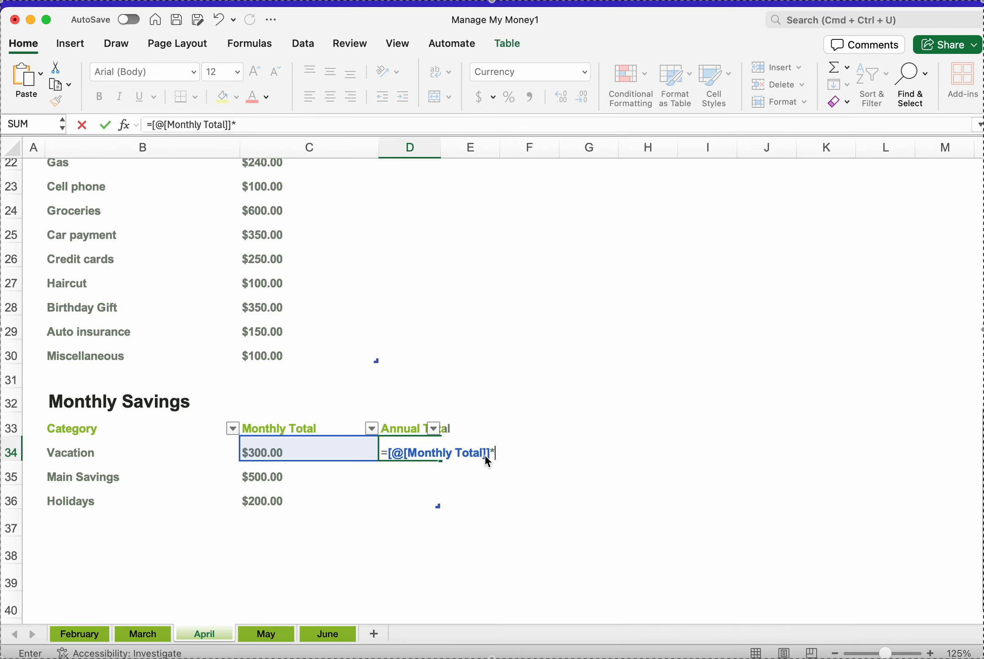
type("12")
key("Return")
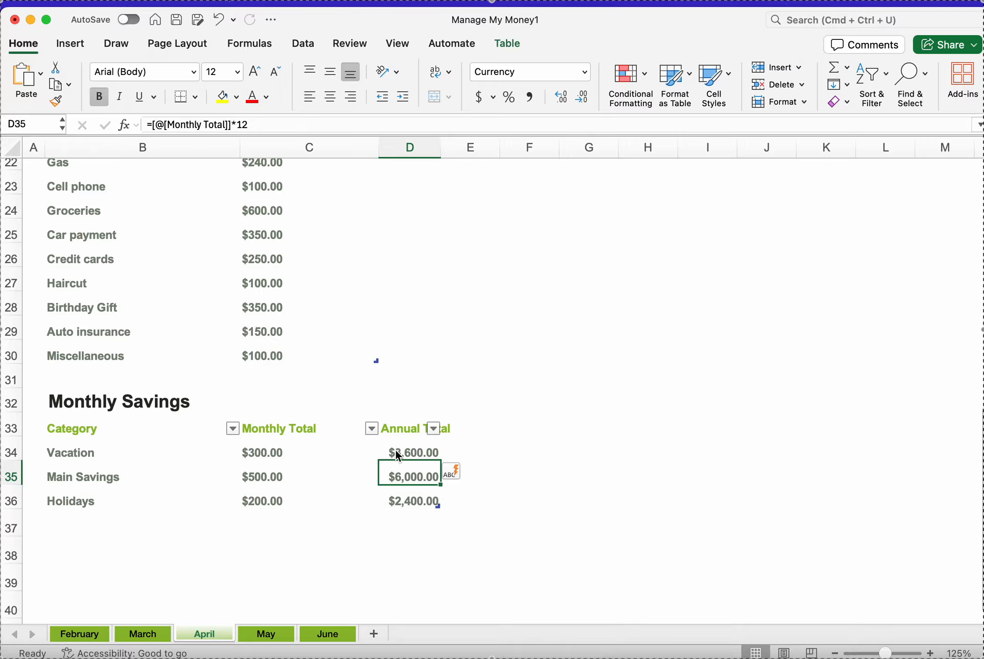
Step: Inspect the filled-down Annual Total formulas in each Monthly Savings row, opening the Main Savings formula without changing it
left_click(409, 497)
left_click(411, 474)
double_click(411, 473)
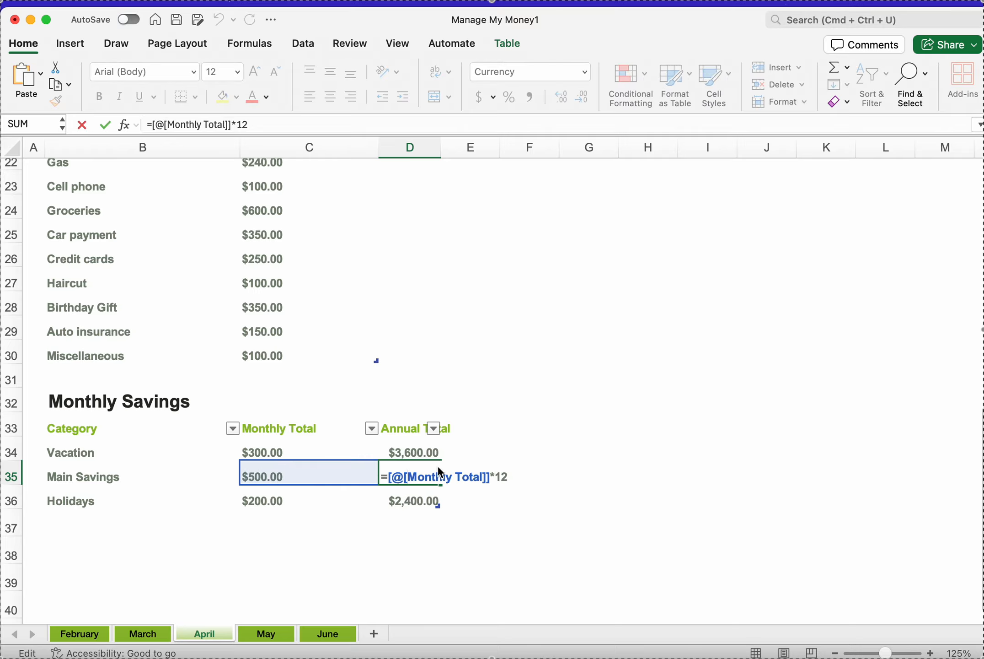
key("Return")
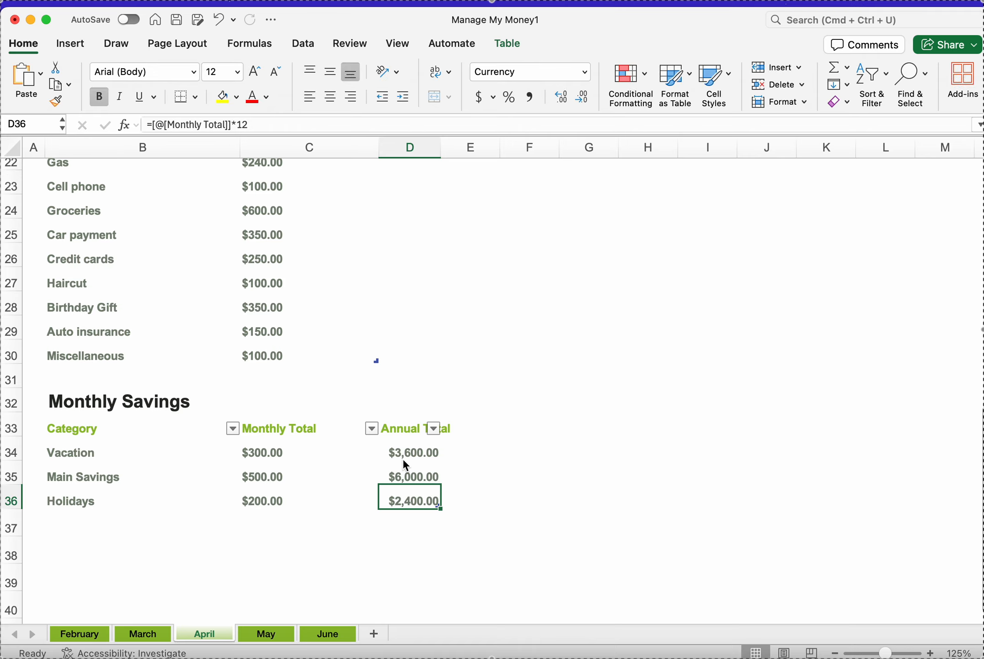
left_click(404, 460)
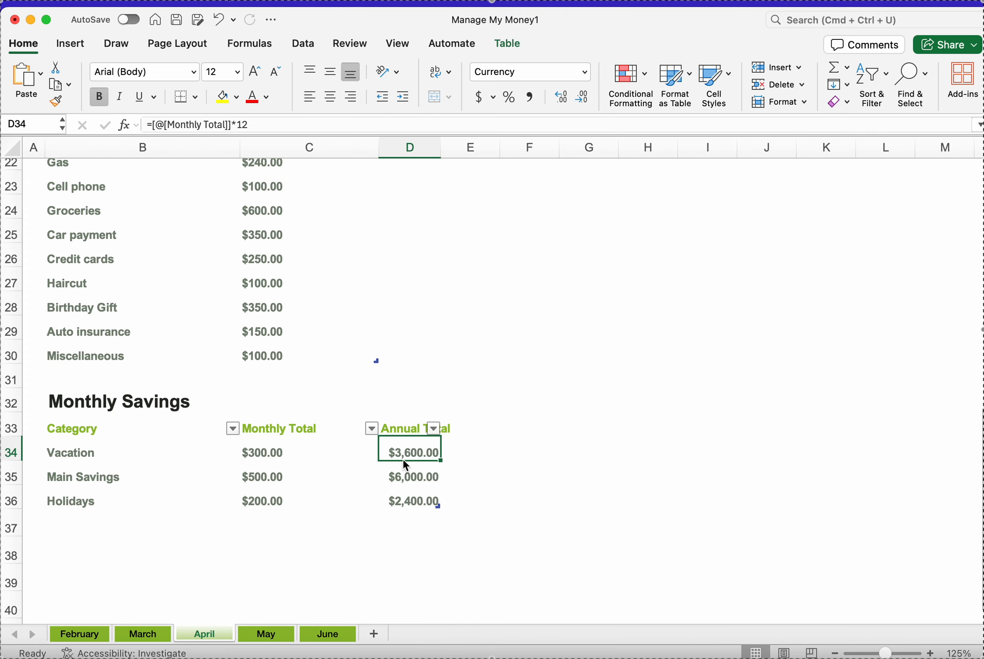
left_click(419, 484)
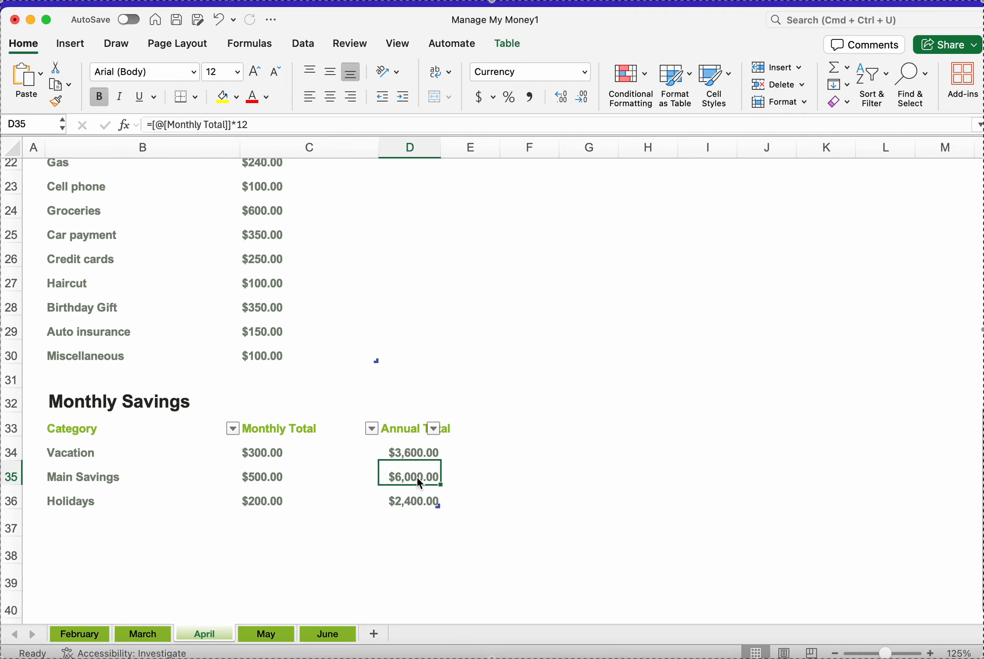
left_click(417, 503)
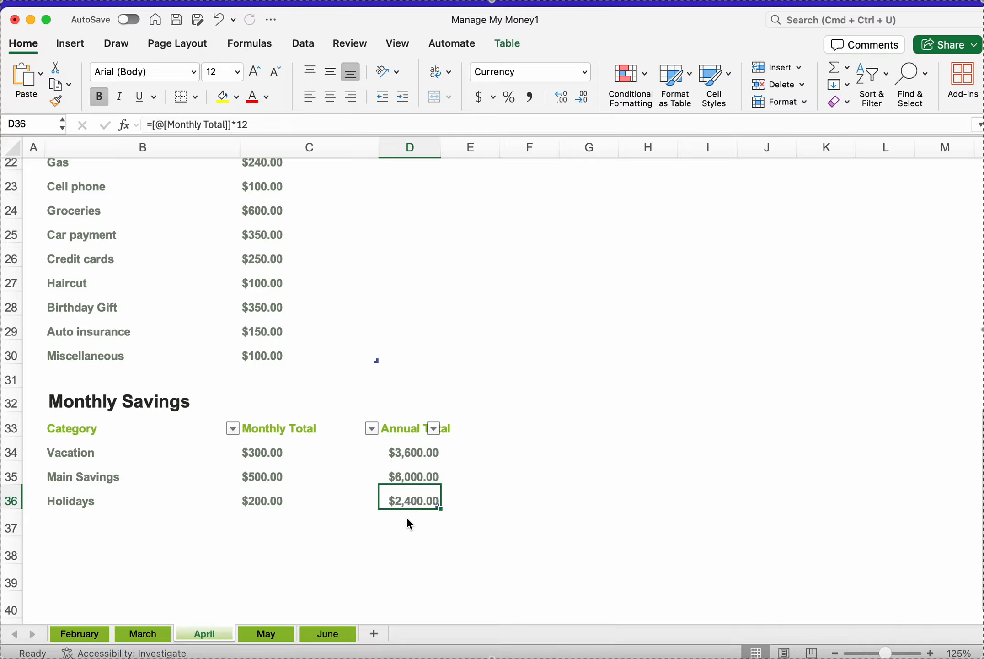
Step: Review the Paycheck #1 amount, the Main Savings monthly total and the Summary figures at the top of April's budget
scroll(408, 519, "up", 10)
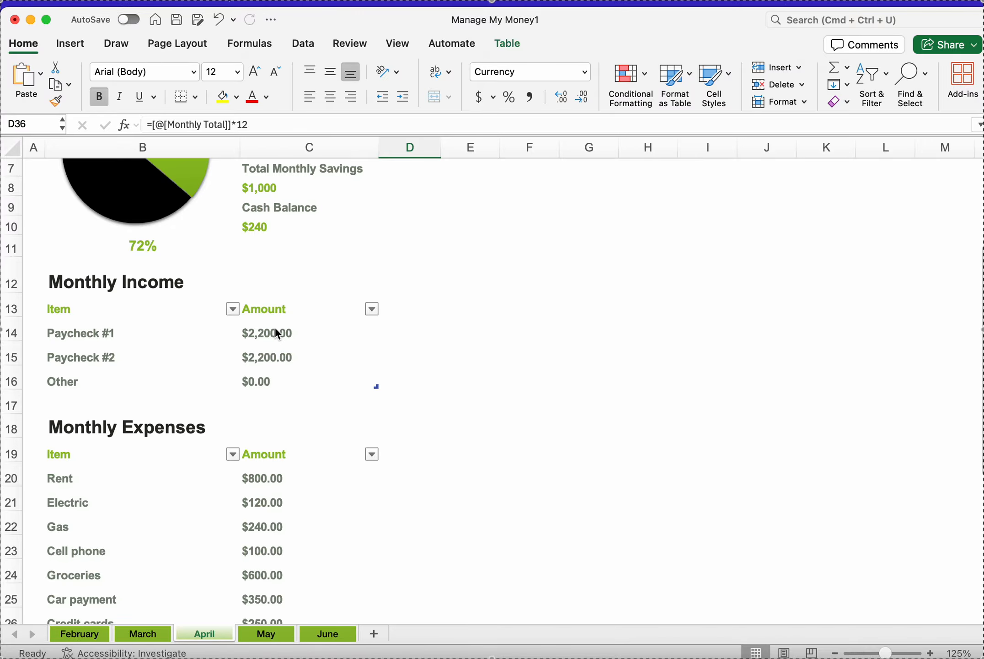
left_click(278, 334)
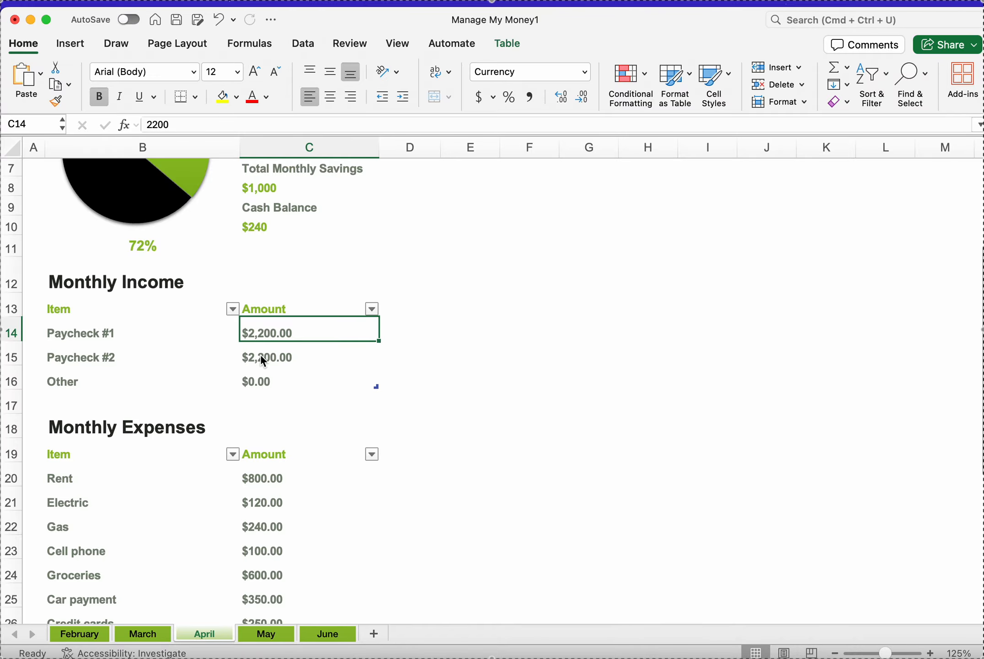
scroll(262, 358, "down", 10)
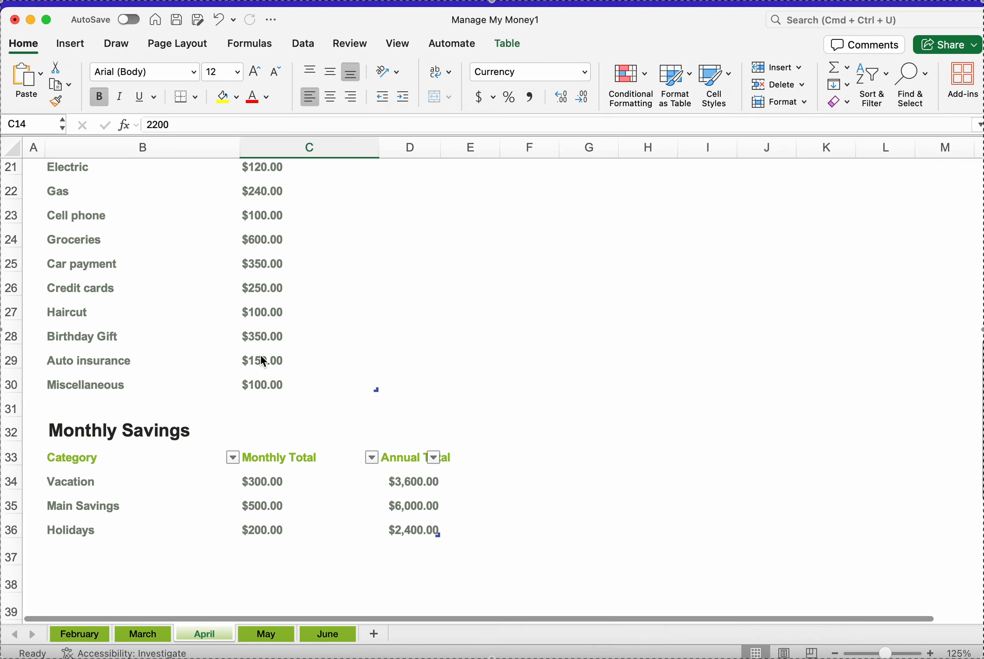
scroll(263, 357, "down", 3)
scroll(264, 358, "up", 4)
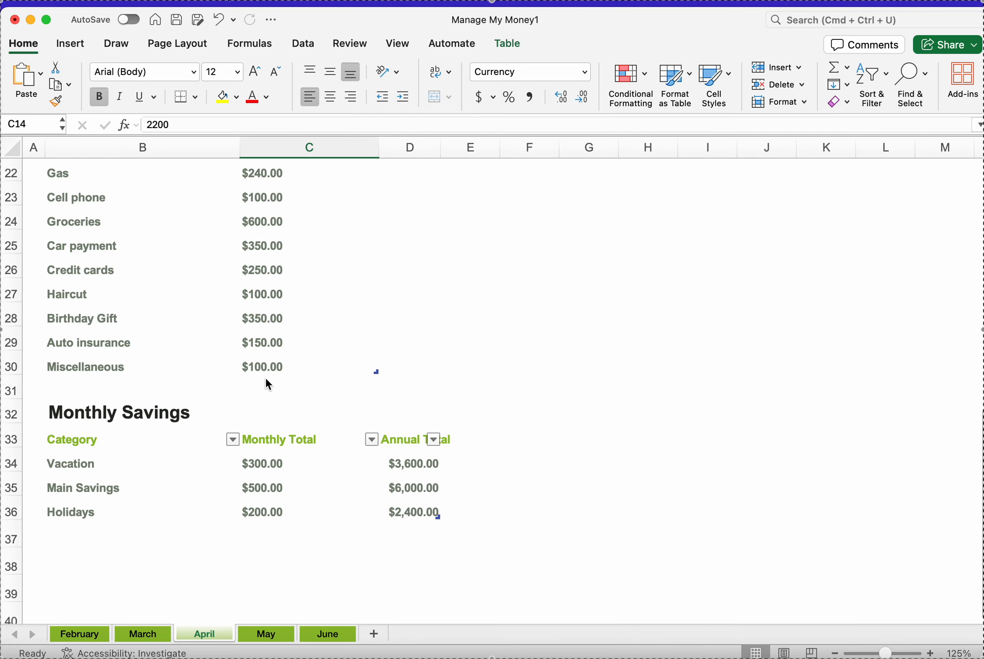
left_click(256, 492)
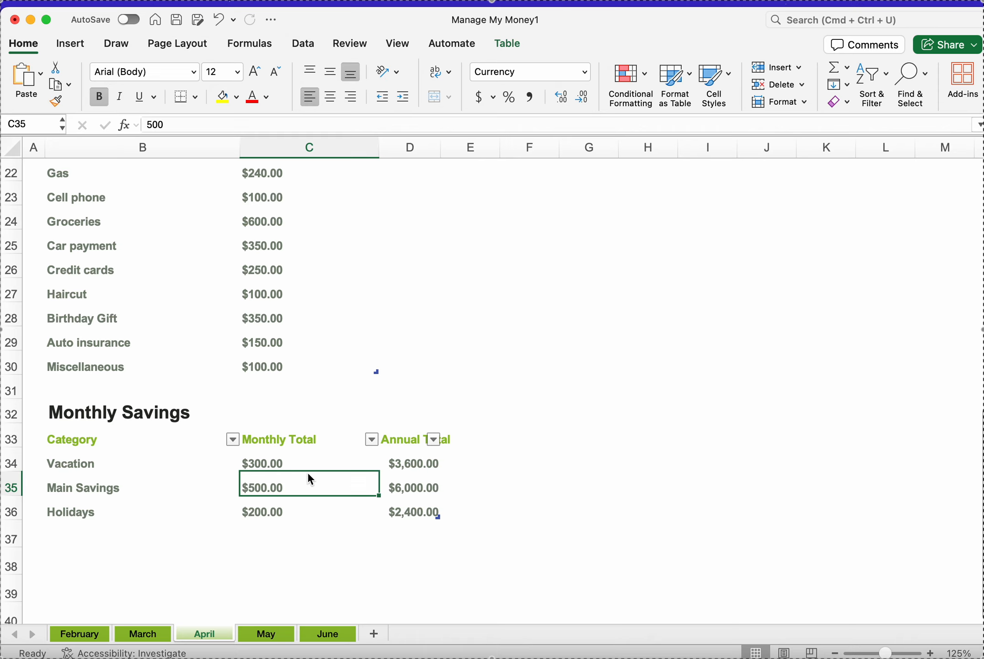
scroll(304, 377, "up", 10)
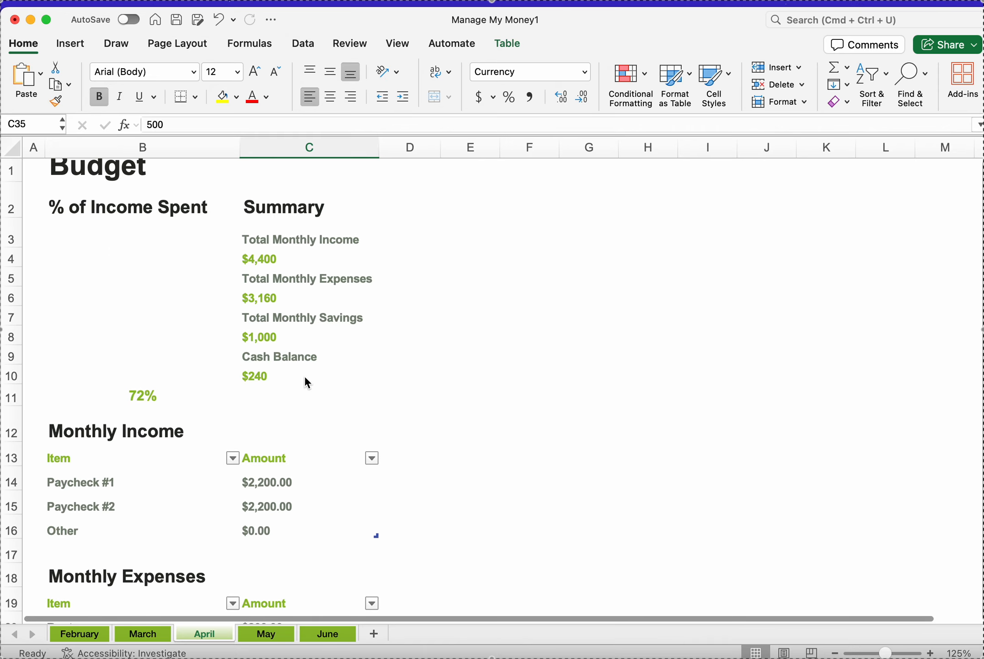
scroll(307, 382, "up", 1)
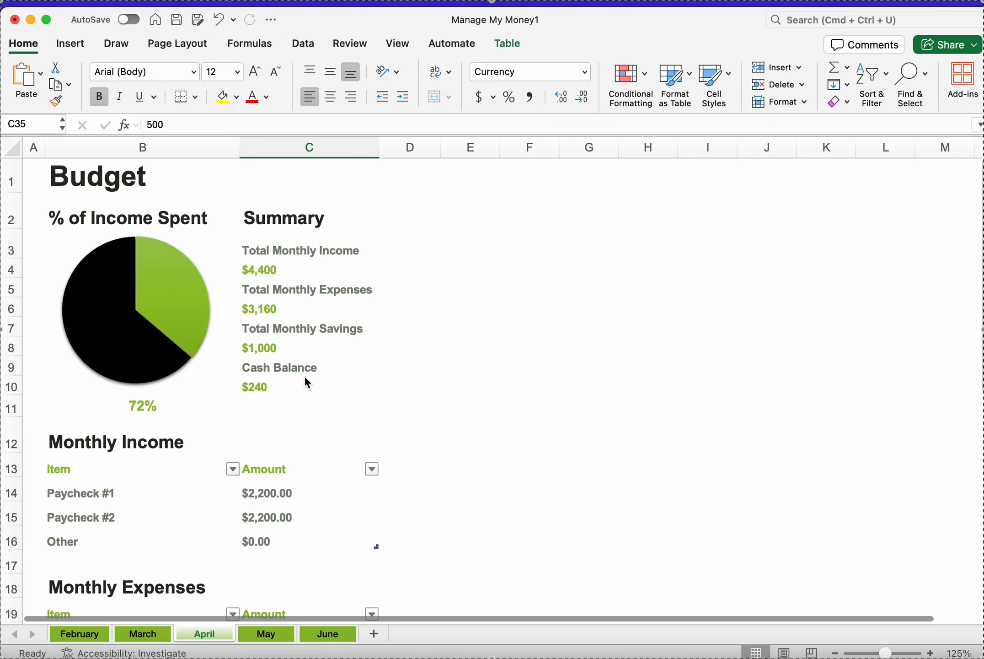